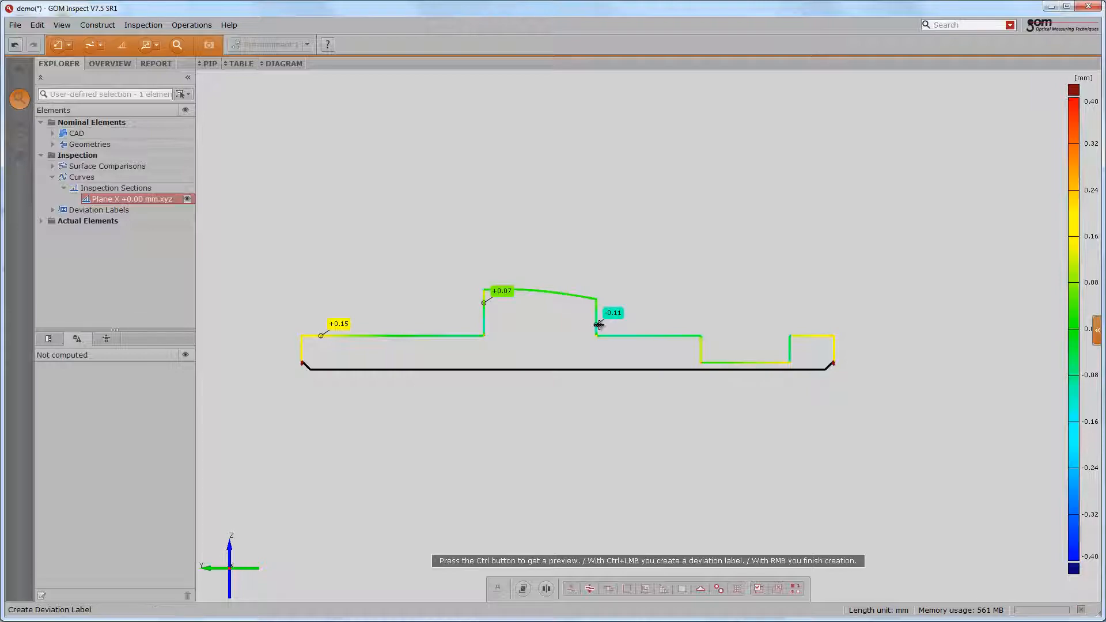
- Add a deviation label at the right end of the inspection section curve
{"action": "left_click", "coordinate": [826, 335], "text": "ctrl"}
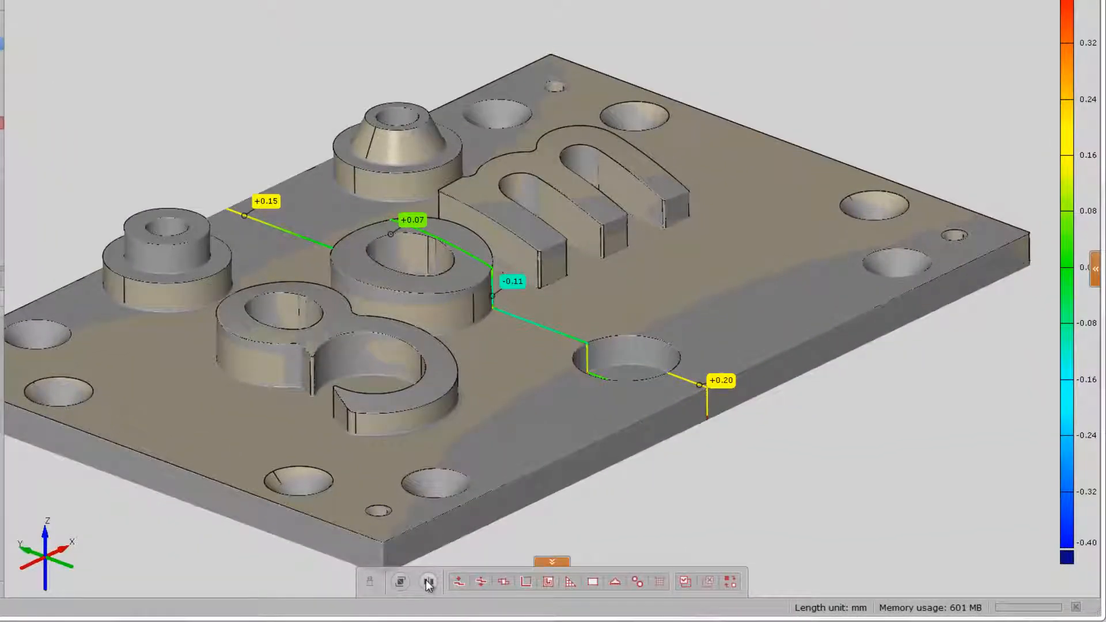
- Clip the 3D view at the inspection section plane to expose the cut profile
{"action": "left_click", "coordinate": [426, 580]}
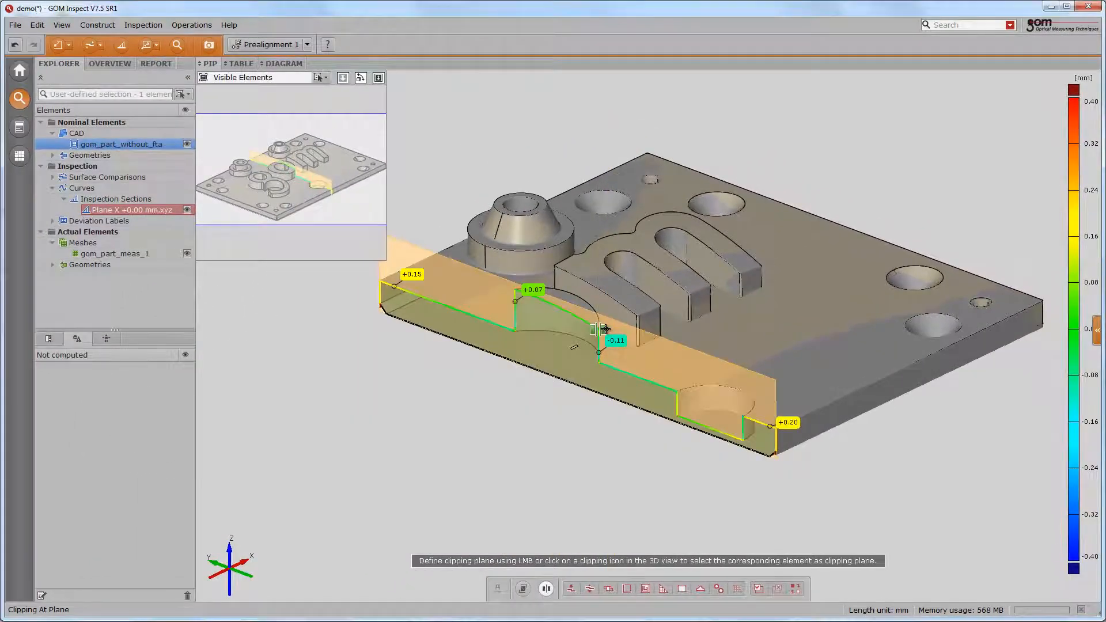
{"action": "left_click", "coordinate": [572, 315]}
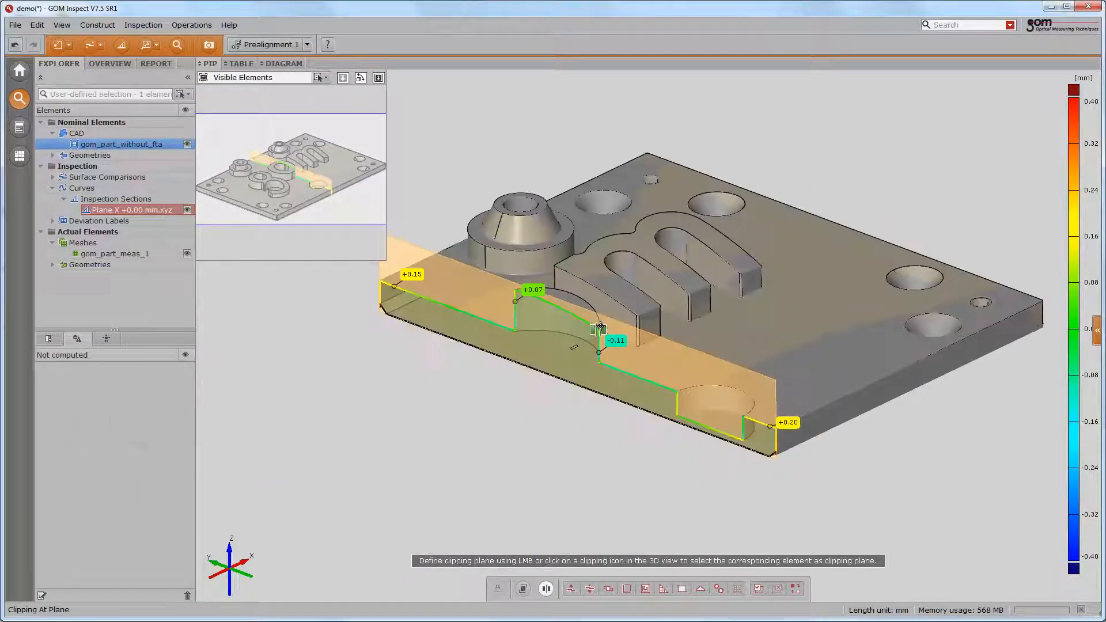
{"action": "left_click", "coordinate": [597, 328]}
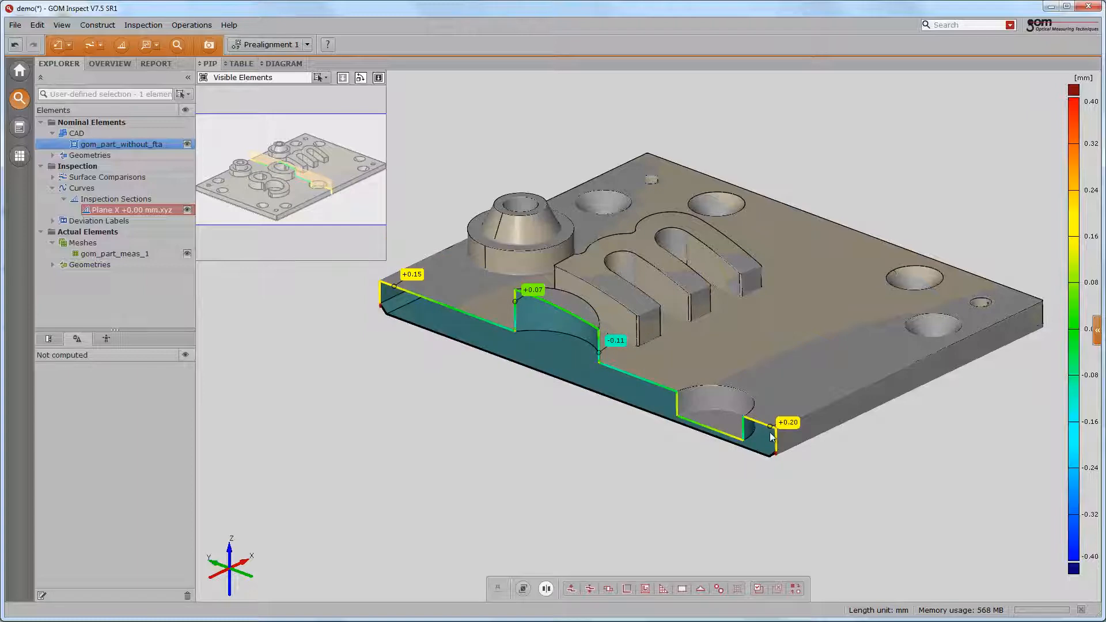
{"action": "scroll", "coordinate": [775, 435], "scroll_direction": "up", "scroll_amount": 2}
{"action": "scroll", "coordinate": [775, 435], "scroll_direction": "up", "scroll_amount": 6}
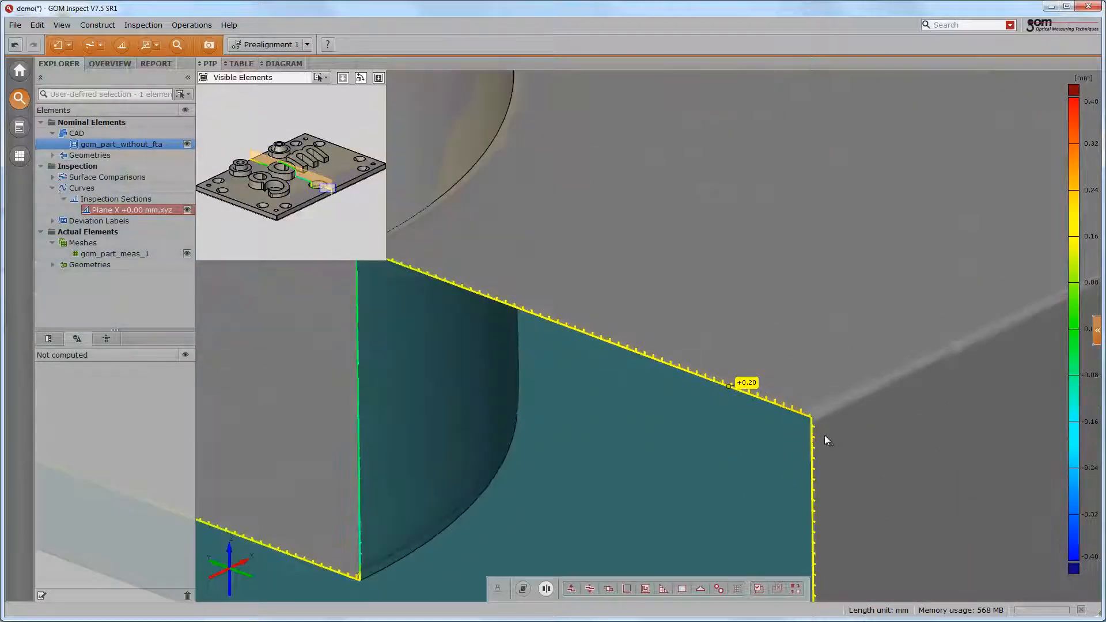
{"action": "scroll", "coordinate": [808, 409], "scroll_direction": "up", "scroll_amount": 1}
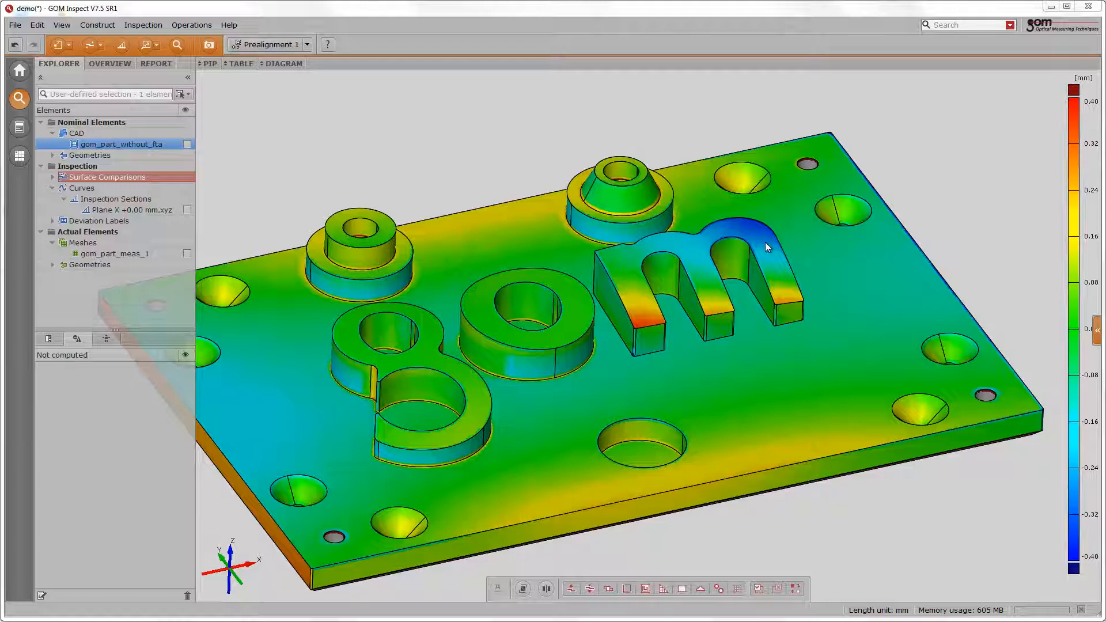
- Undo the last operation and show only the measured mesh gom_part_meas_1
{"action": "key", "text": "ctrl+z"}
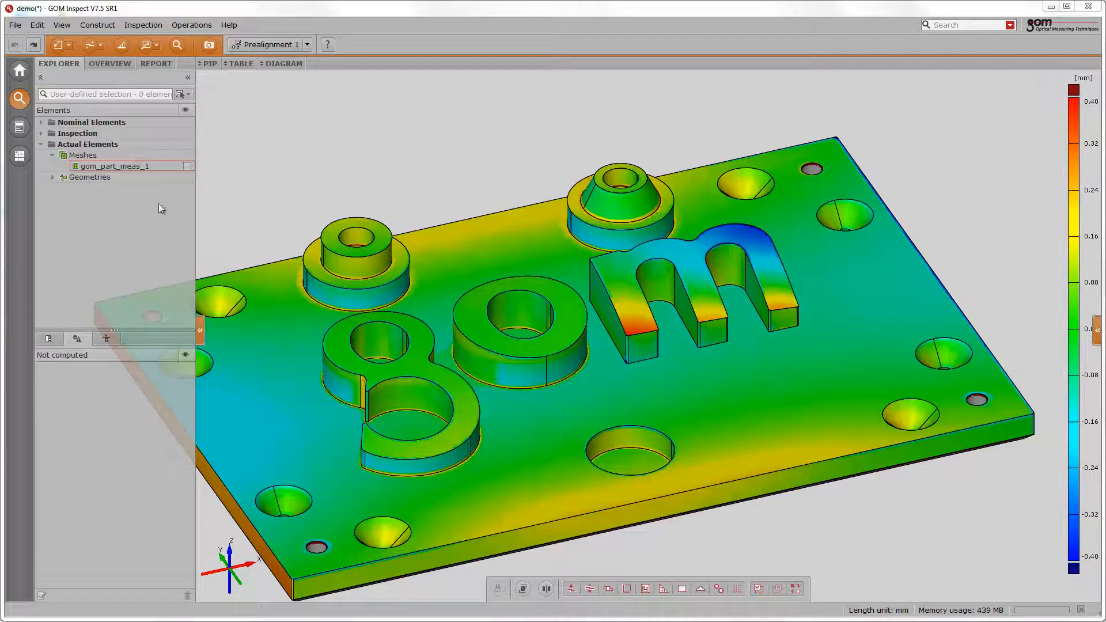
{"action": "left_click", "coordinate": [146, 166]}
- In top view, select the mesh points of the letter m through the surface with a polygon
{"action": "mouse_move", "coordinate": [229, 554]}
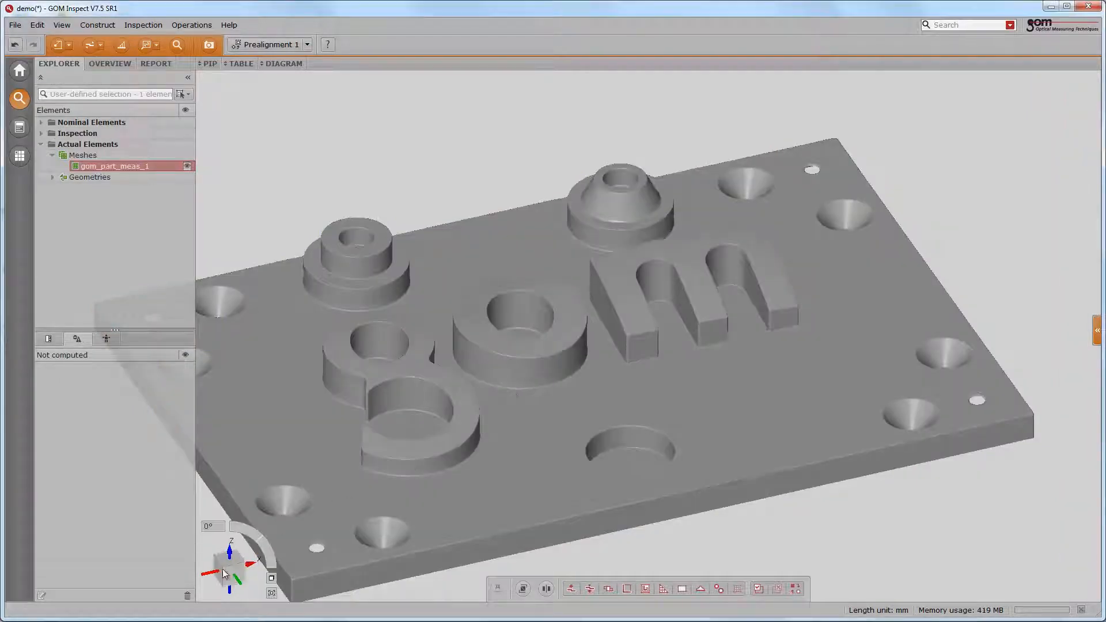
{"action": "left_click", "coordinate": [229, 554]}
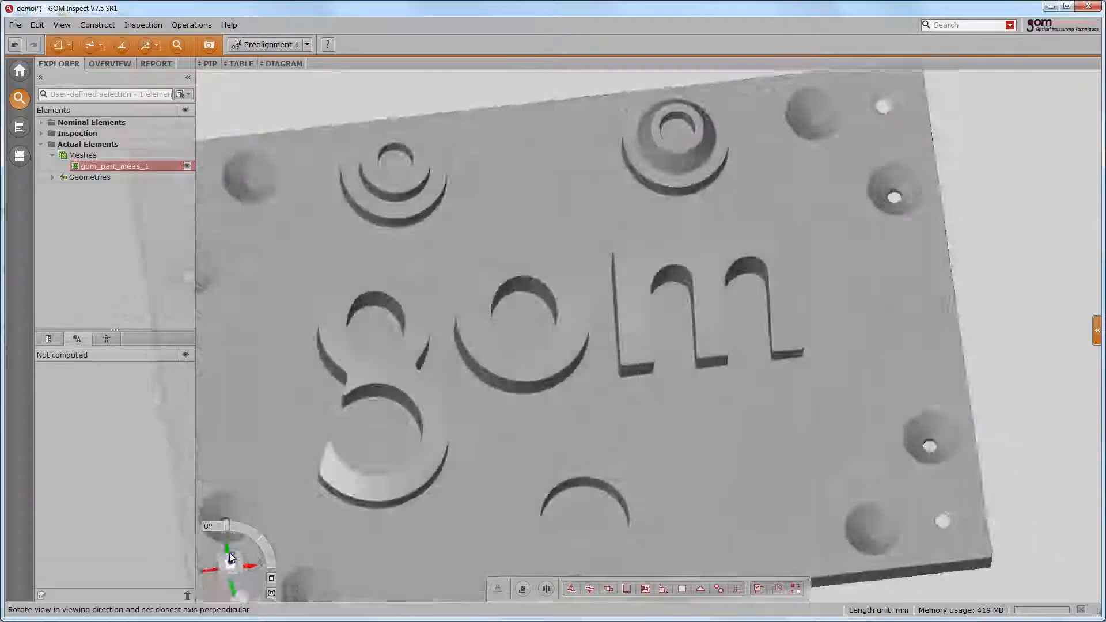
{"action": "right_click", "coordinate": [588, 230]}
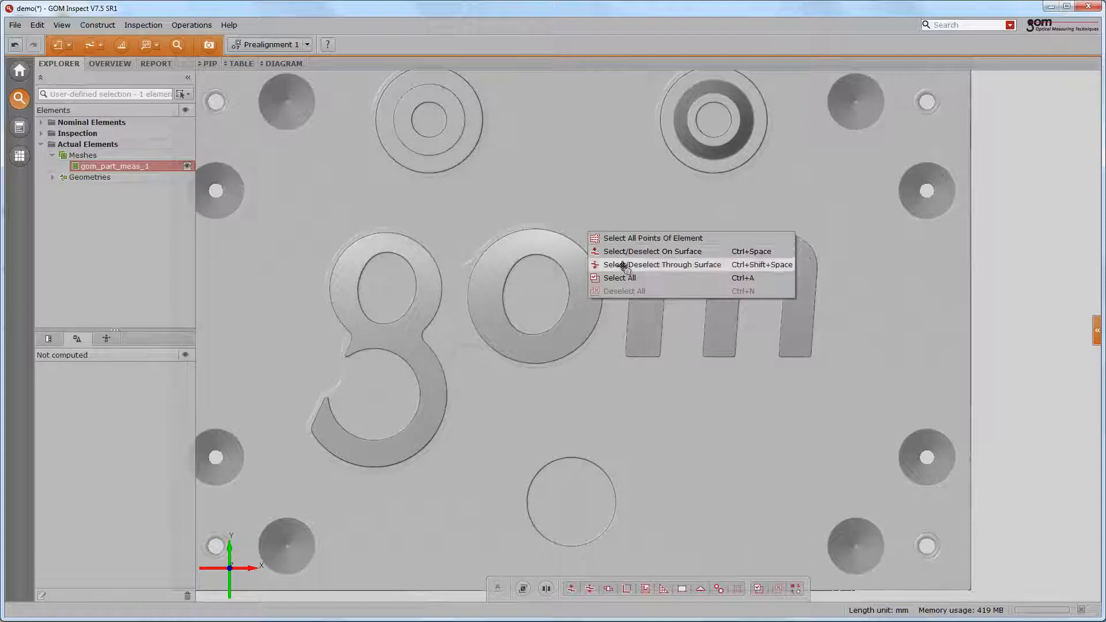
{"action": "left_click", "coordinate": [622, 264]}
{"action": "left_click", "coordinate": [624, 220]}
{"action": "left_click", "coordinate": [621, 371]}
{"action": "left_click", "coordinate": [827, 372]}
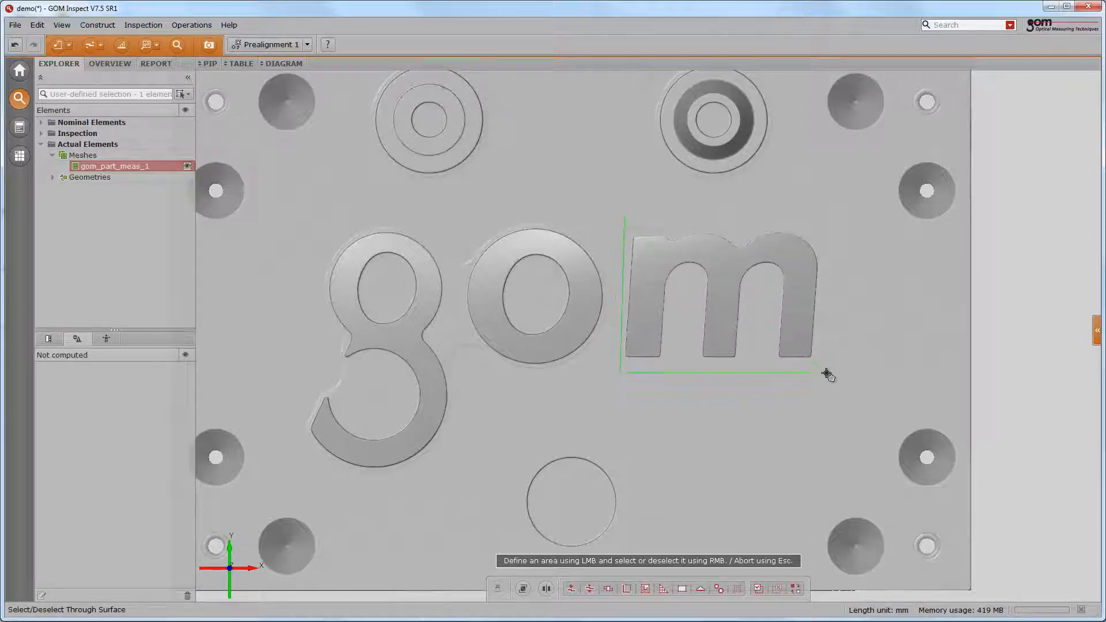
{"action": "left_click", "coordinate": [832, 232]}
{"action": "right_click", "coordinate": [830, 231]}
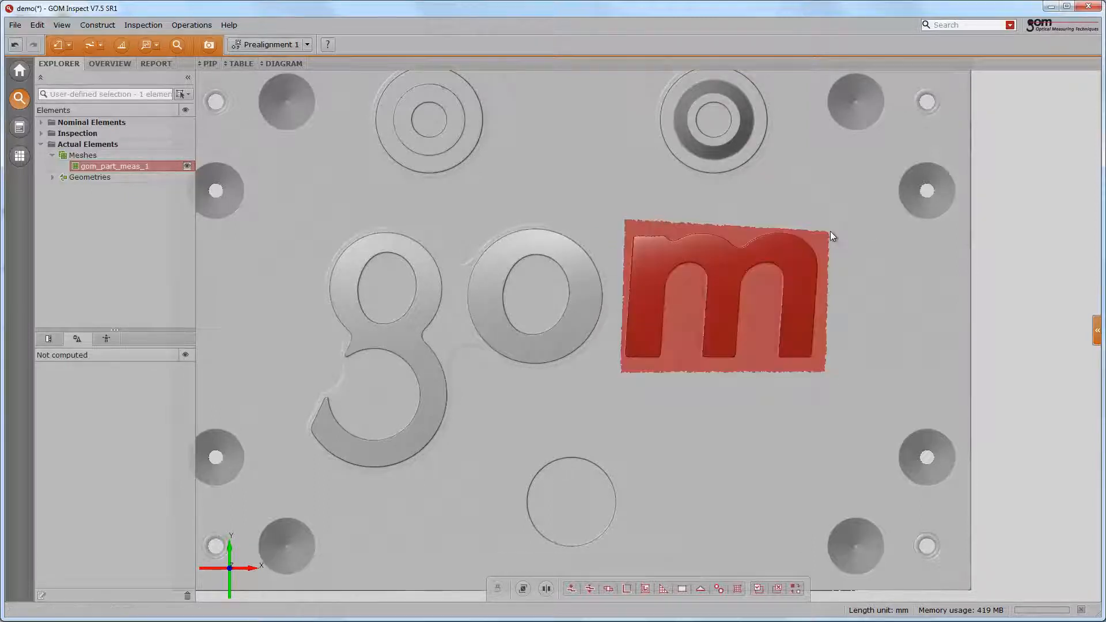
- In front view, deselect the base-plate points beneath the letter m with a through-surface rectangle
{"action": "left_click_drag", "start_coordinate": [744, 382], "coordinate": [744, 324]}
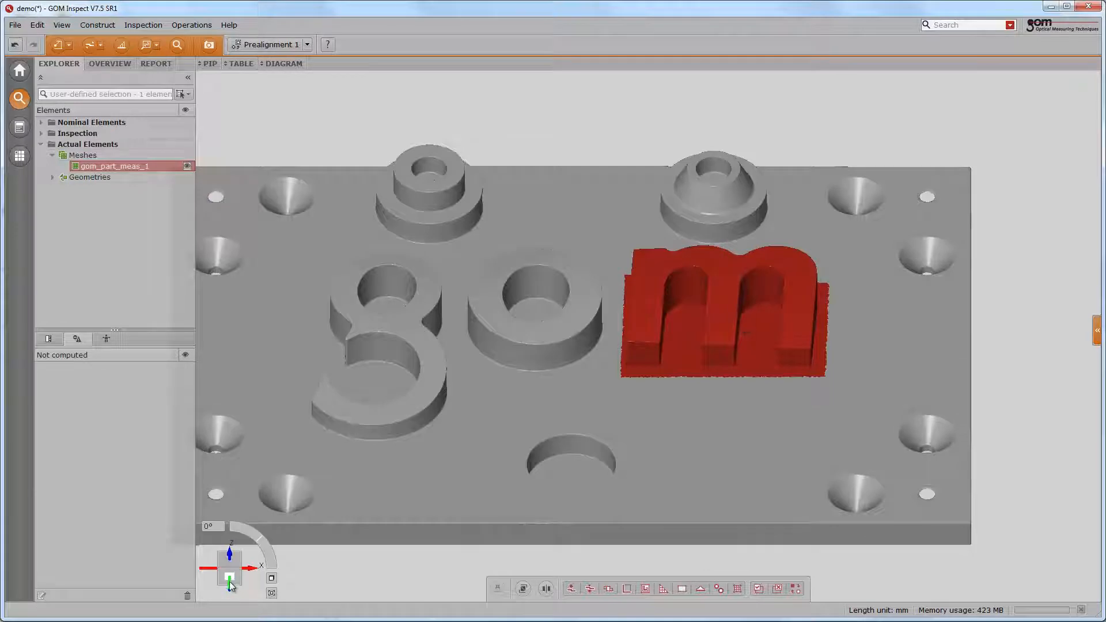
{"action": "left_click", "coordinate": [231, 585]}
{"action": "right_click", "coordinate": [638, 369]}
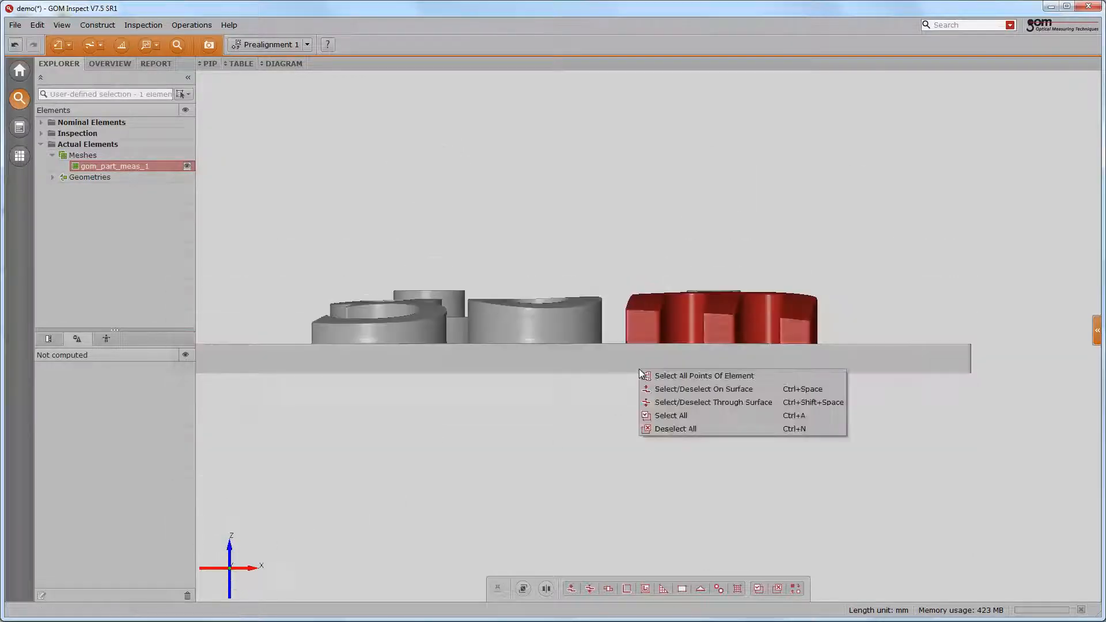
{"action": "left_click", "coordinate": [668, 402]}
{"action": "left_click_drag", "start_coordinate": [579, 365], "coordinate": [866, 336]}
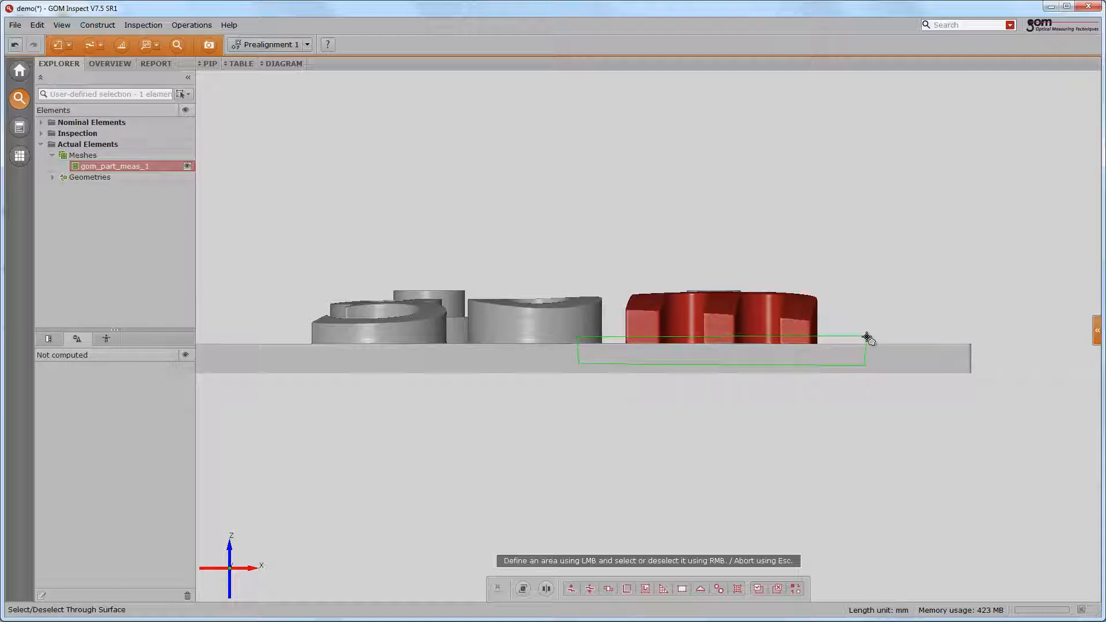
{"action": "right_click", "coordinate": [867, 337]}
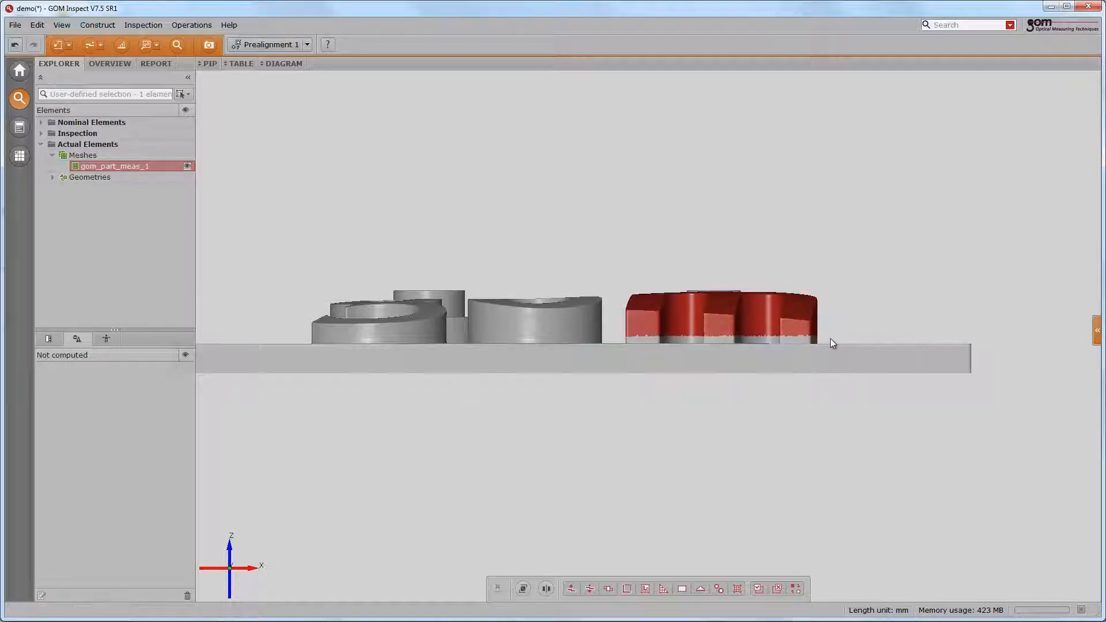
- Create a local best-fit alignment on the selected points against all CAD groups with 1.50 mm maximum distance
{"action": "left_click_drag", "start_coordinate": [831, 340], "coordinate": [869, 389]}
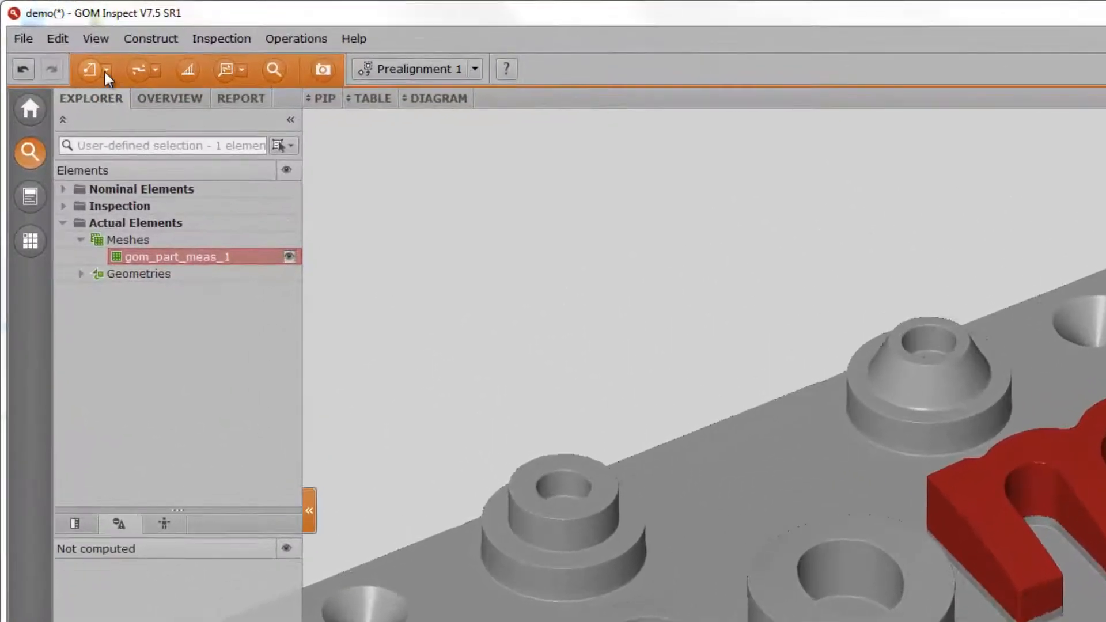
{"action": "left_click", "coordinate": [105, 70]}
{"action": "left_click", "coordinate": [107, 158]}
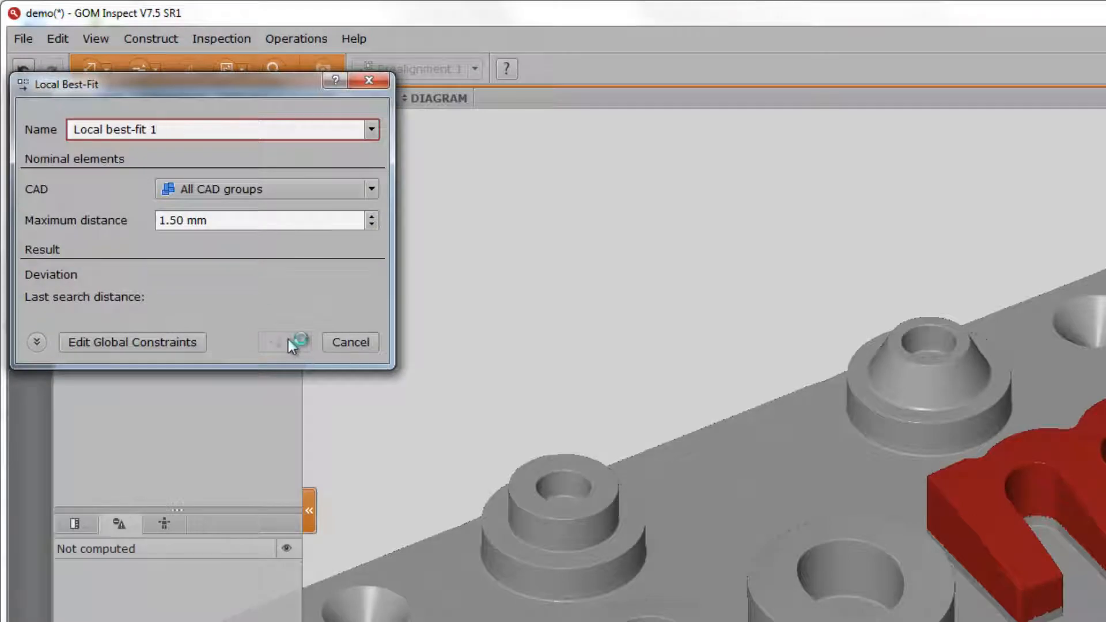
{"action": "left_click", "coordinate": [286, 341]}
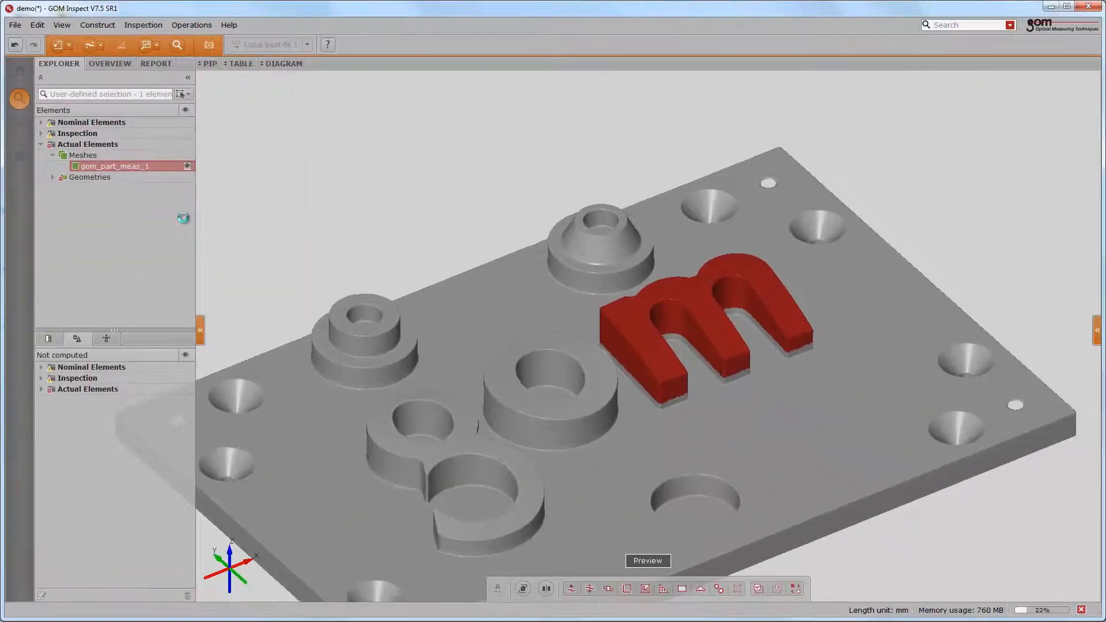
- Expand the nominal elements and display the CAD model instead of the mesh
{"action": "left_click", "coordinate": [41, 133]}
{"action": "left_click", "coordinate": [77, 145]}
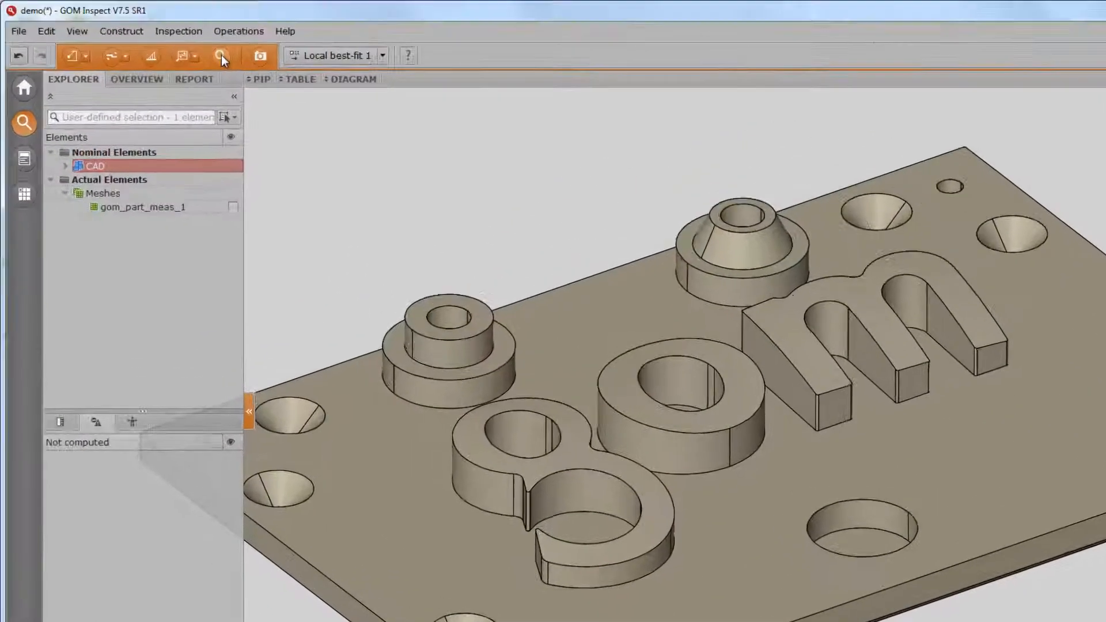
- Construct a surface point on the CAD plate surface between the letters g and o
{"action": "left_click", "coordinate": [177, 44]}
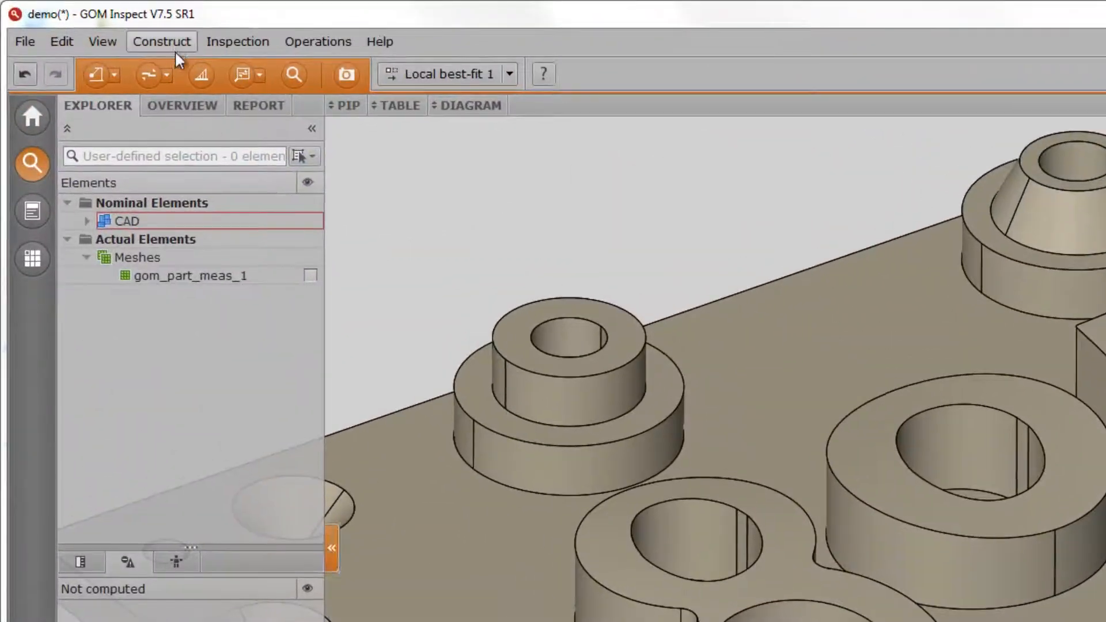
{"action": "left_click", "coordinate": [175, 46]}
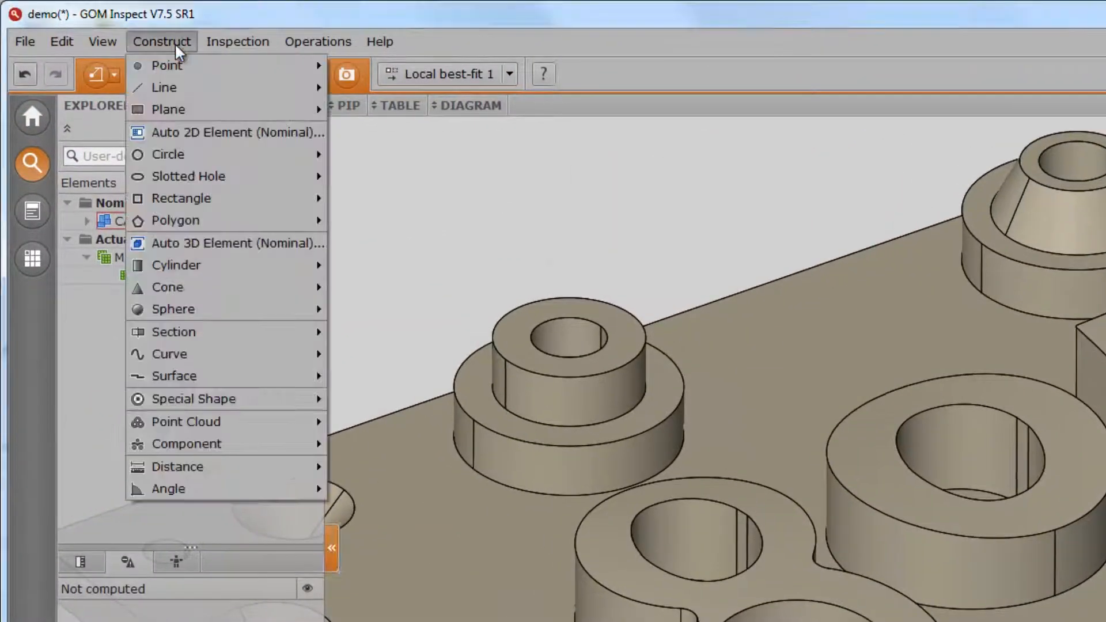
{"action": "mouse_move", "coordinate": [178, 64]}
{"action": "left_click", "coordinate": [349, 66]}
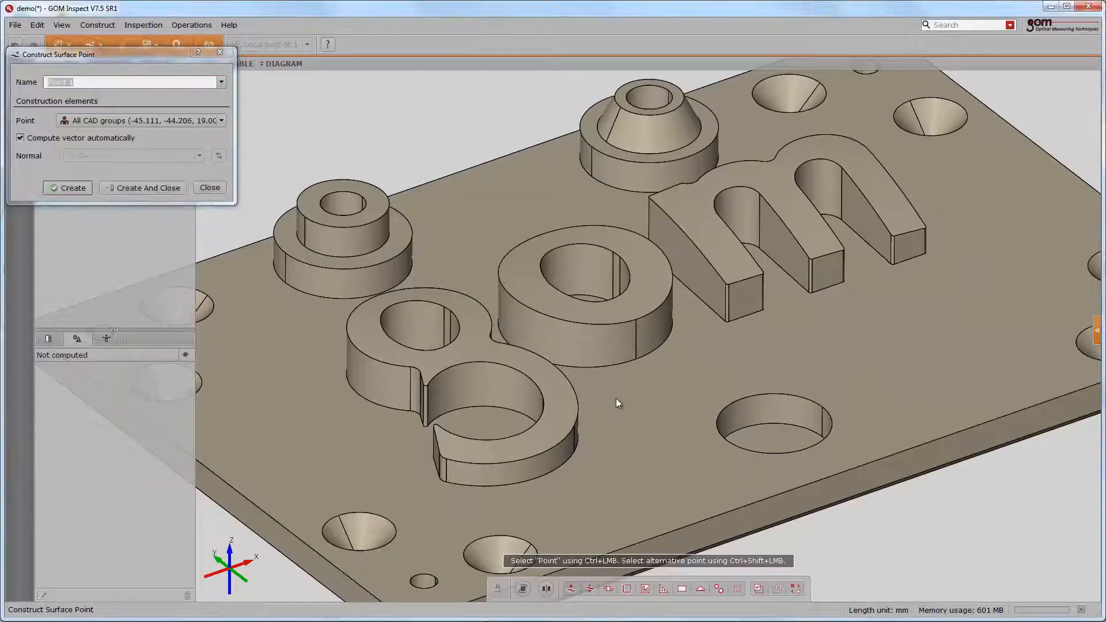
{"action": "left_click", "coordinate": [616, 399], "text": "ctrl"}
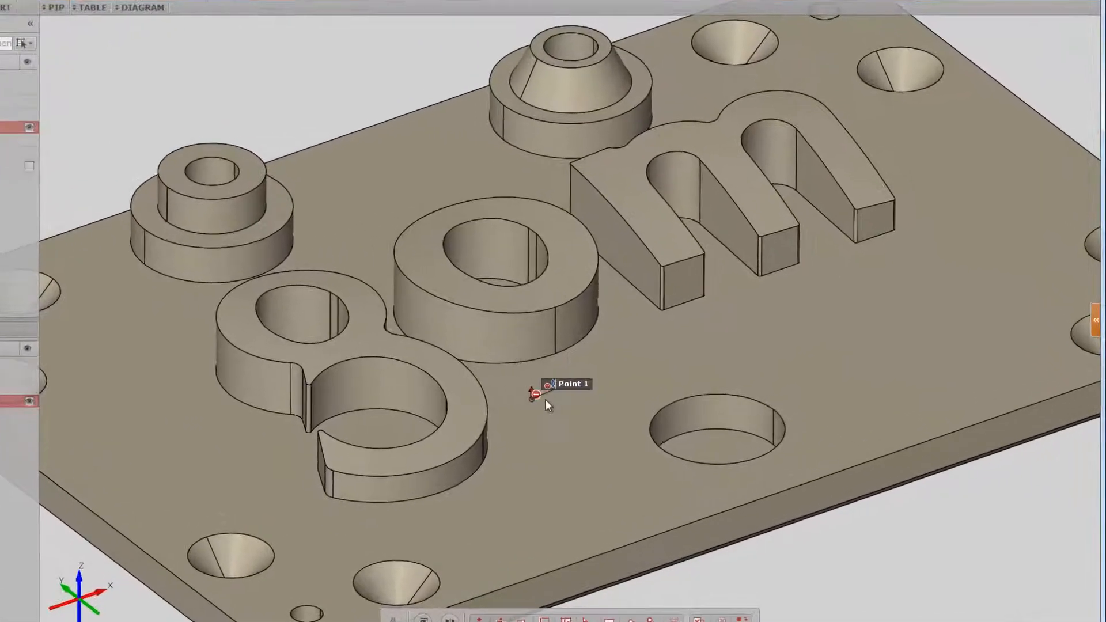
{"action": "scroll", "coordinate": [545, 405], "scroll_direction": "up", "scroll_amount": 5}
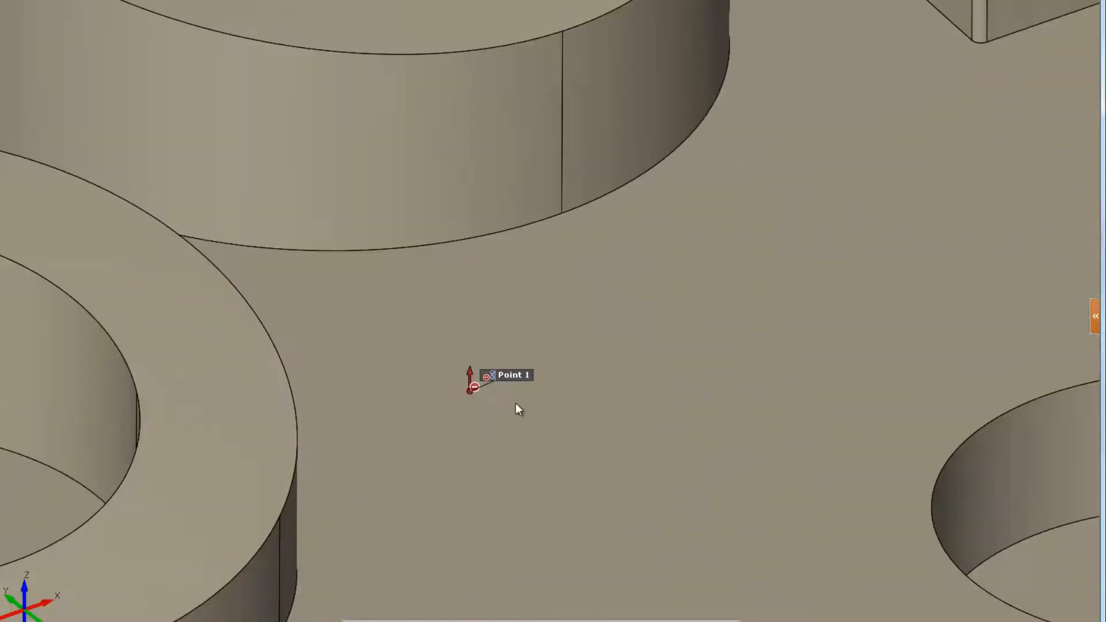
- Assign the Intersection With Mesh measuring principle to the surface point
{"action": "right_click", "coordinate": [641, 346], "text": "ctrl"}
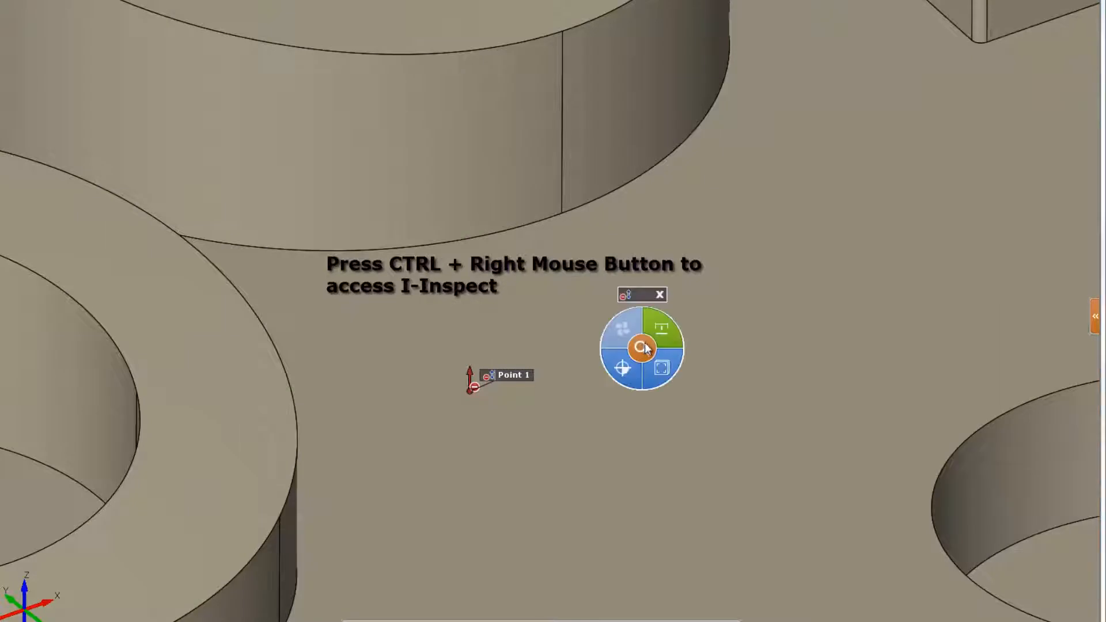
{"action": "left_click", "coordinate": [661, 331]}
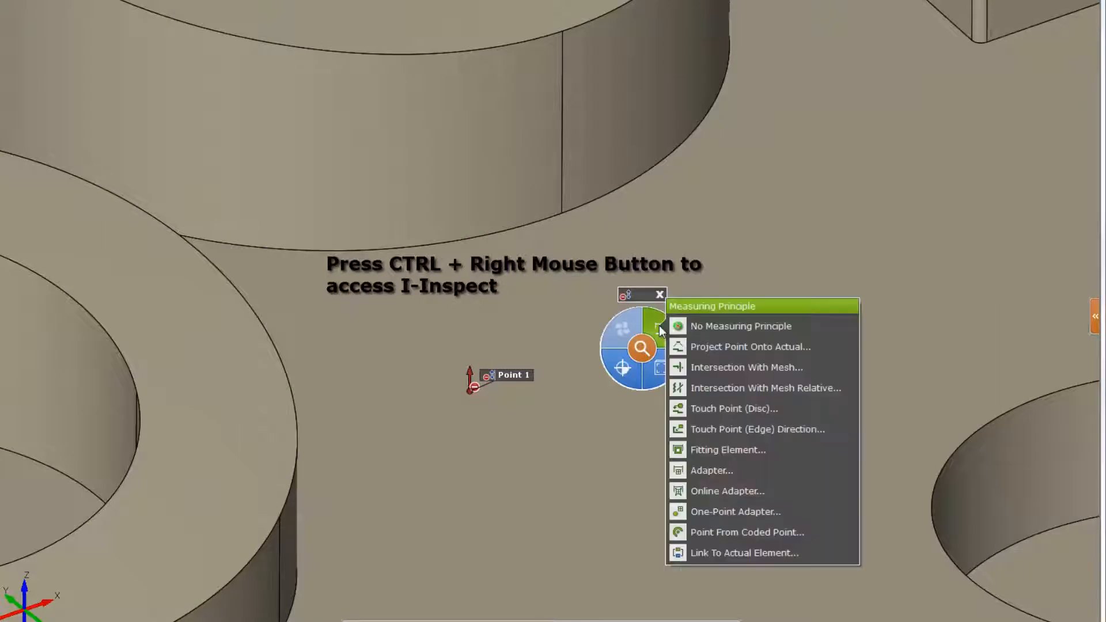
{"action": "left_click", "coordinate": [697, 367]}
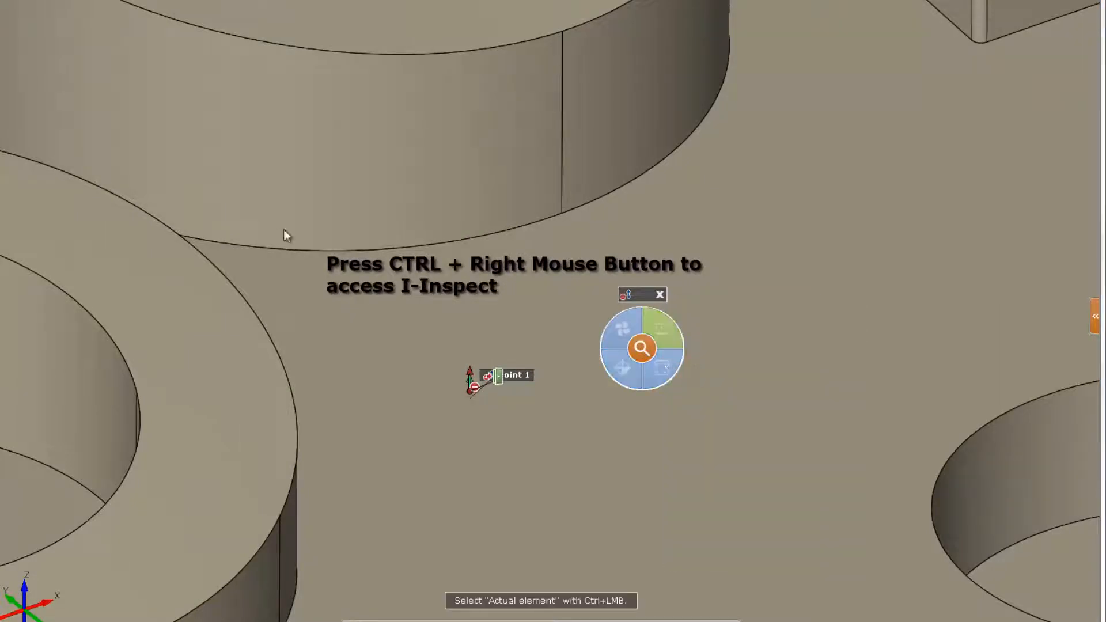
{"action": "left_click", "coordinate": [499, 378], "text": "ctrl"}
- Add a Z coordinate check to the point with a 0.200 mm upper tolerance limit
{"action": "left_click", "coordinate": [668, 368]}
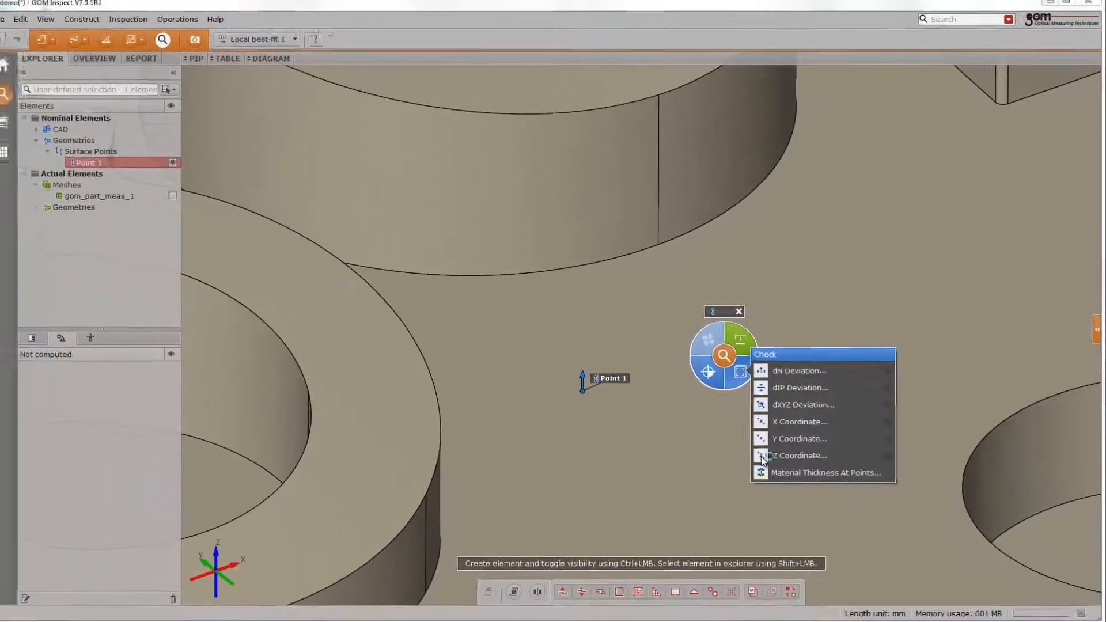
{"action": "left_click", "coordinate": [724, 464]}
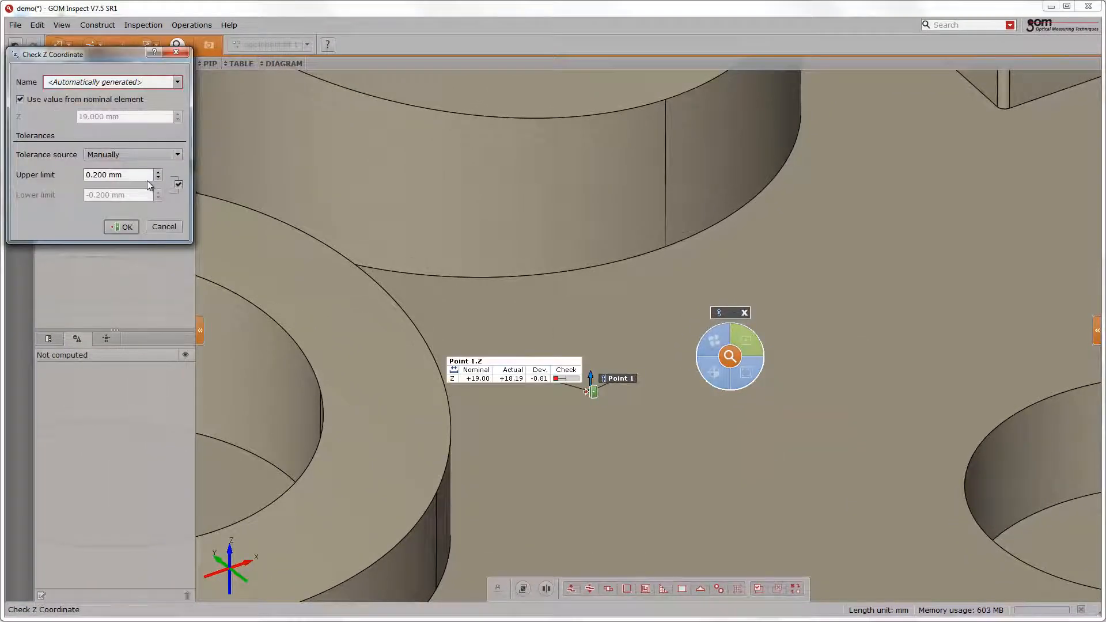
{"action": "left_click", "coordinate": [118, 230]}
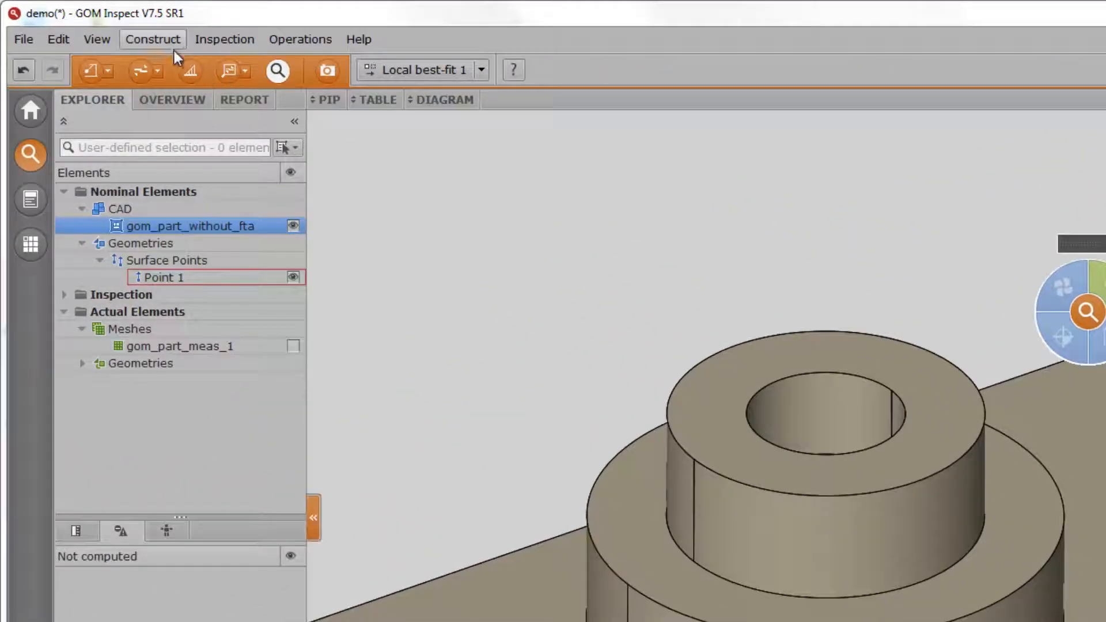
- Construct a nominal cylinder on the outer face of the upper boss using Auto 3D Element
{"action": "left_click", "coordinate": [171, 43]}
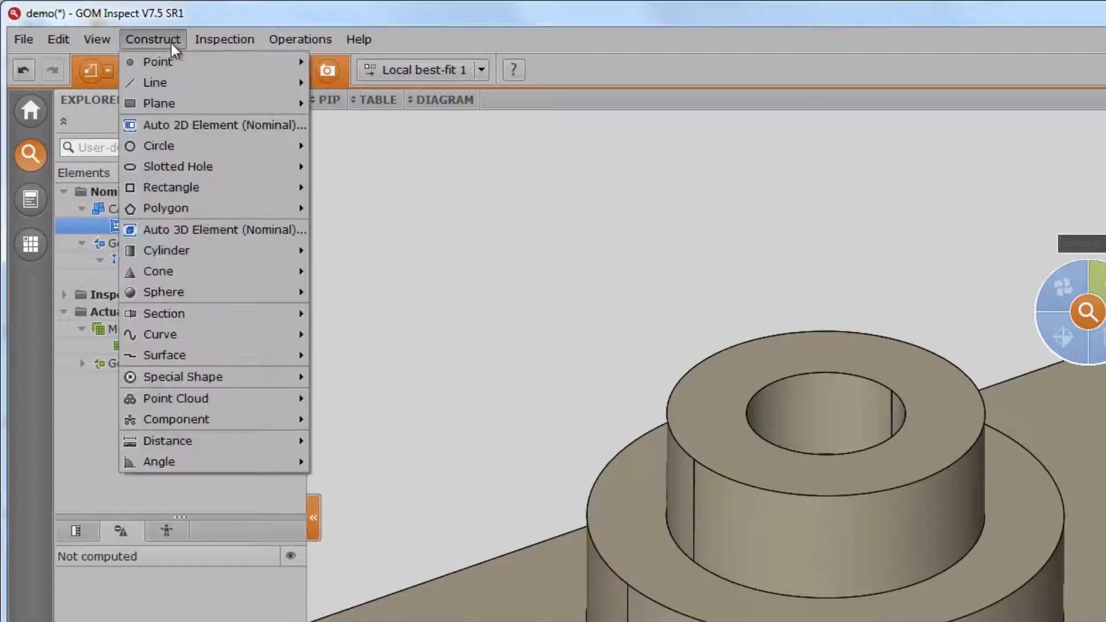
{"action": "left_click", "coordinate": [188, 230]}
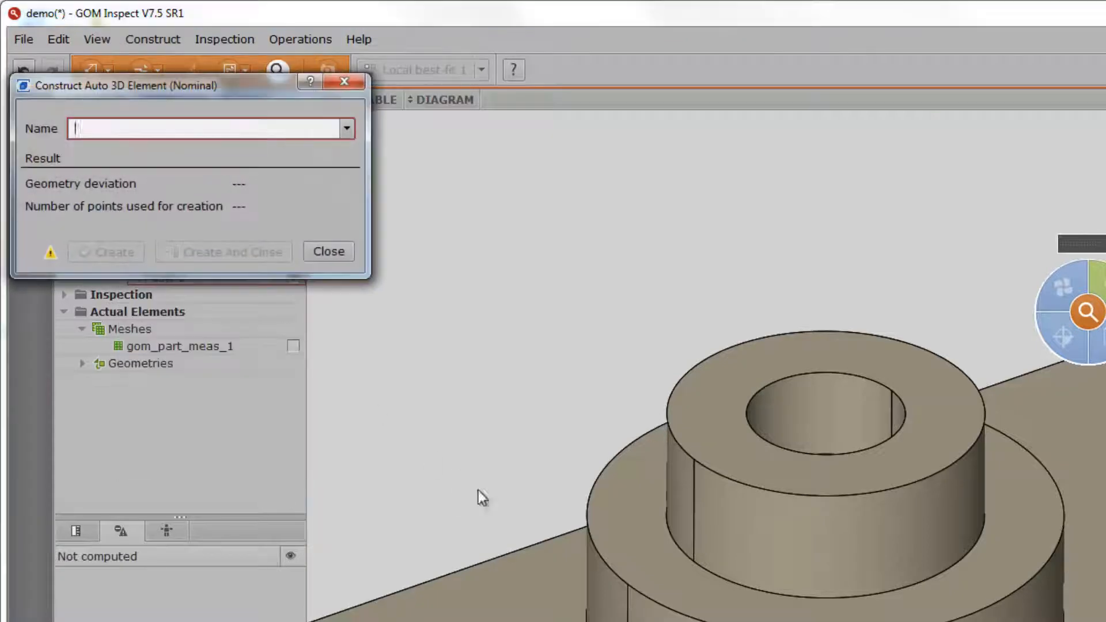
{"action": "left_click", "coordinate": [756, 529]}
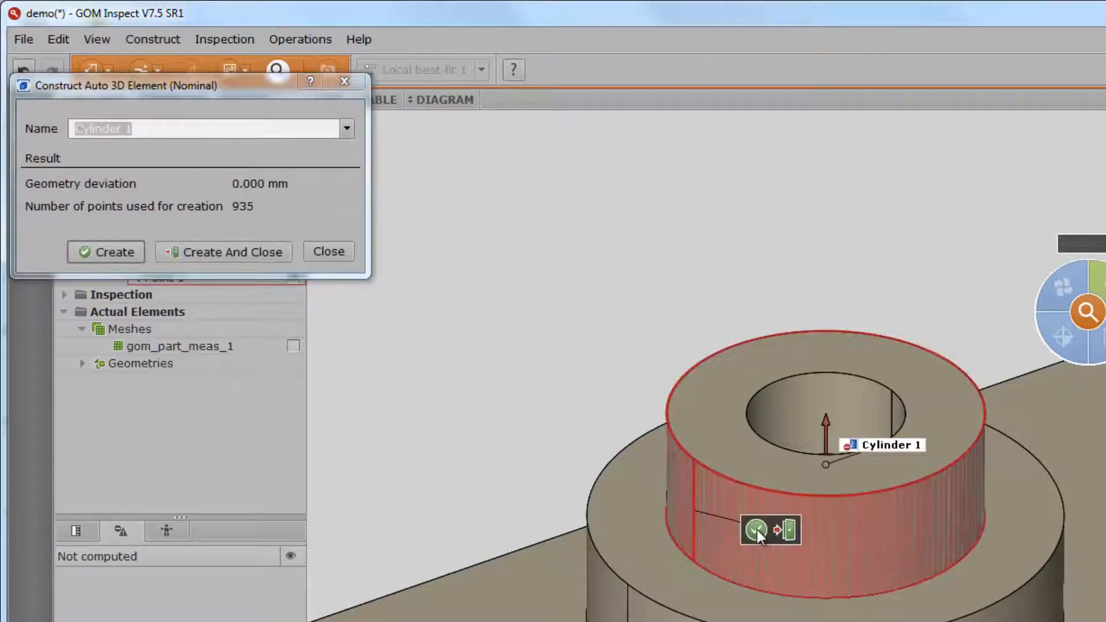
{"action": "left_click", "coordinate": [790, 530]}
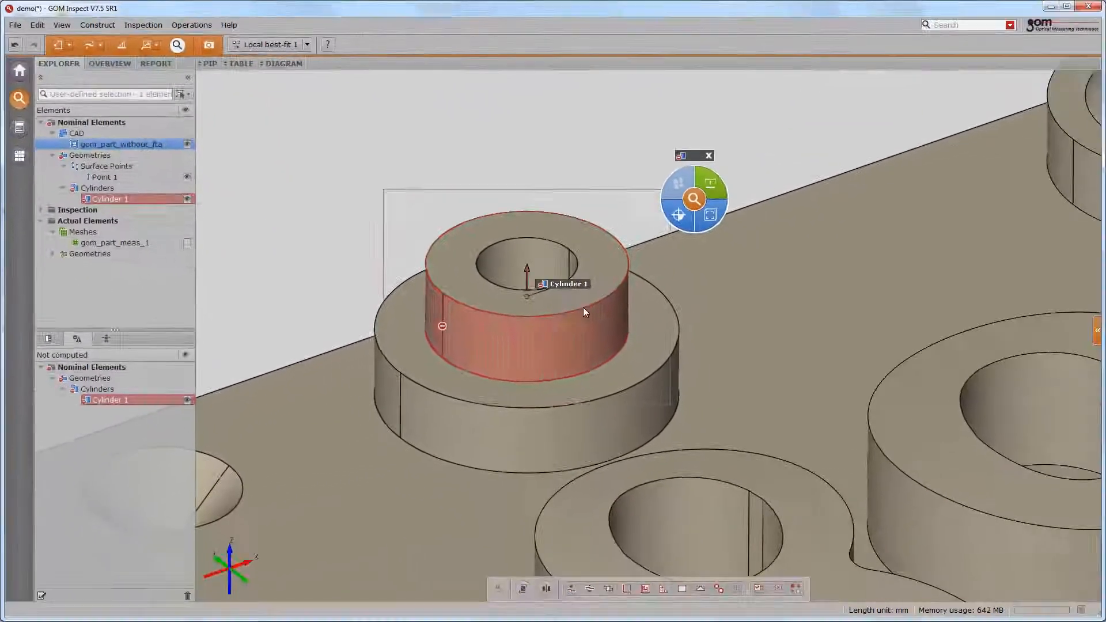
- Assign the Fitting Element measuring principle to the cylinder using Gaussian best-fit with 3 sigma
{"action": "left_click", "coordinate": [712, 187]}
{"action": "left_click", "coordinate": [738, 208]}
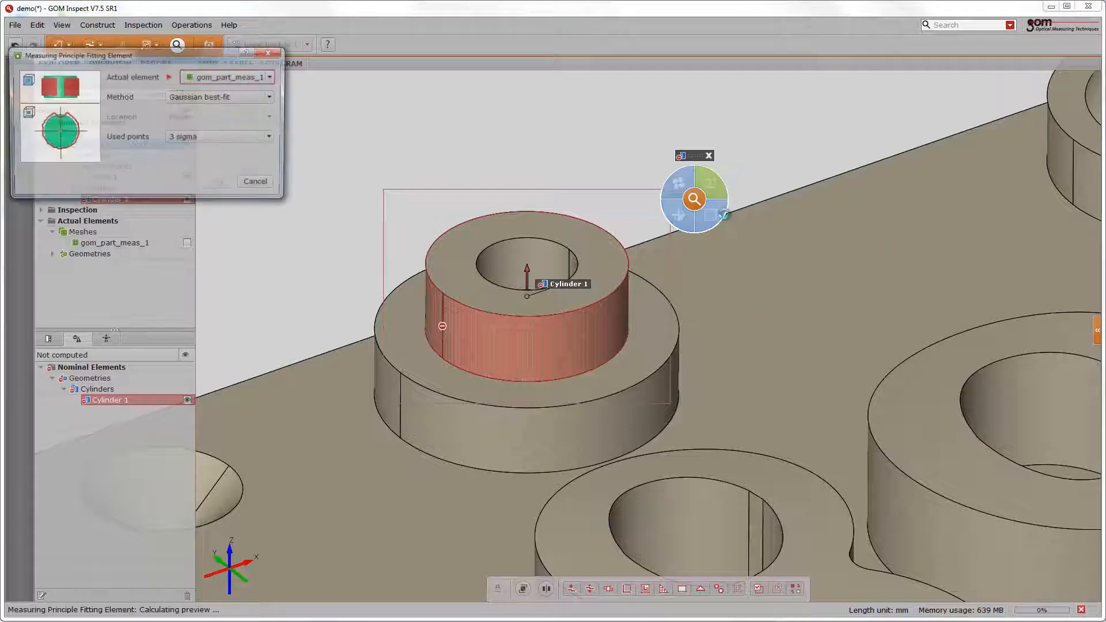
{"action": "key", "text": "Return"}
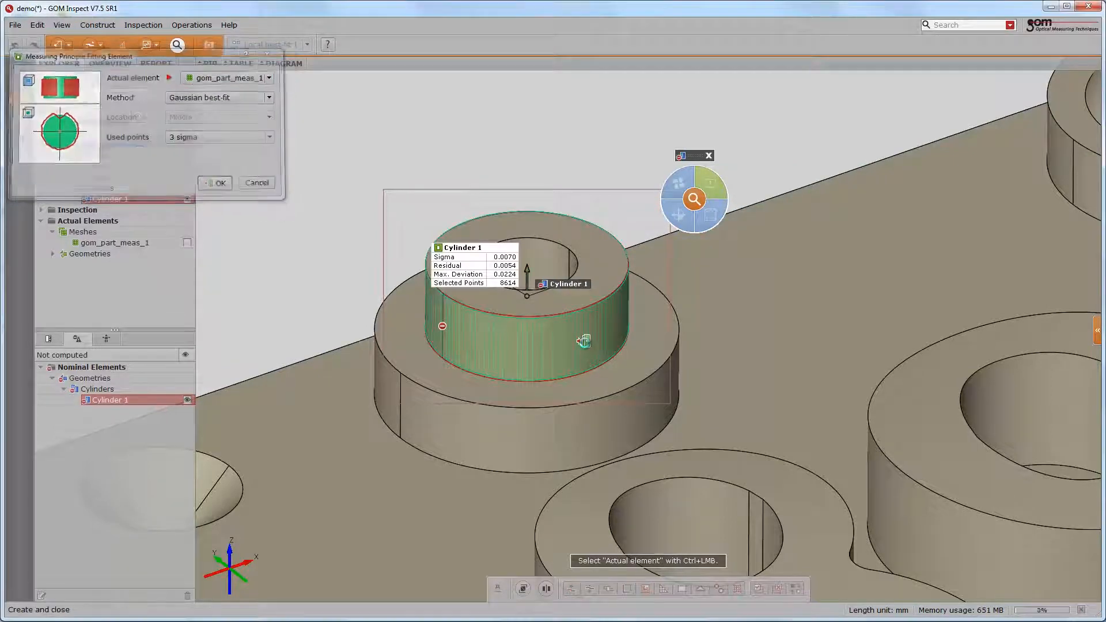
- Add a diameter check to the cylinder and start a cylindricity check
{"action": "left_click", "coordinate": [713, 215]}
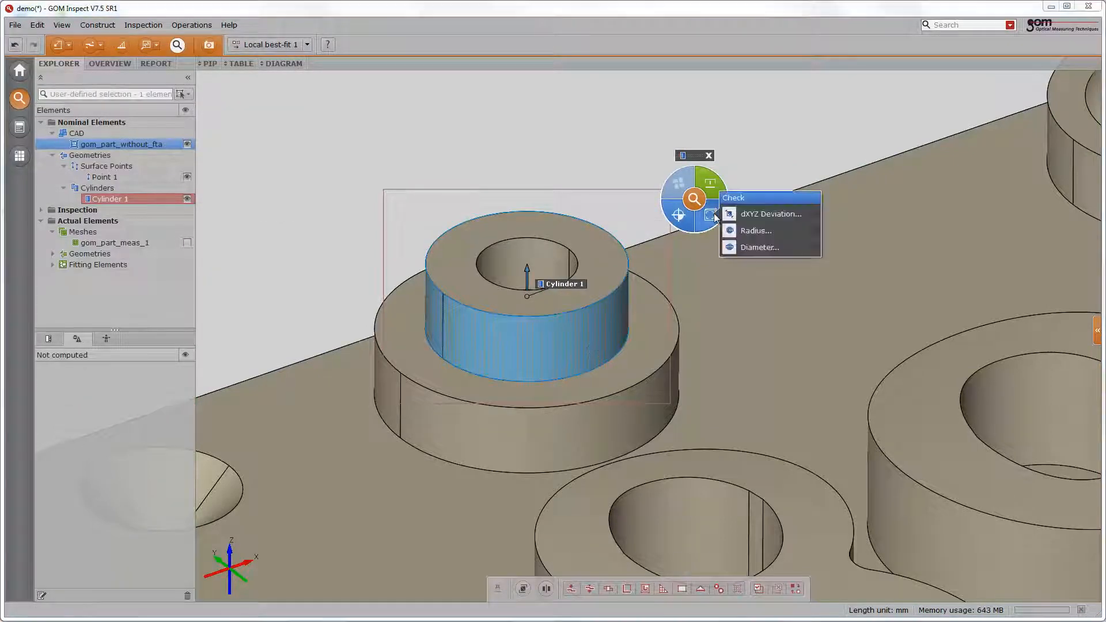
{"action": "left_click", "coordinate": [730, 248]}
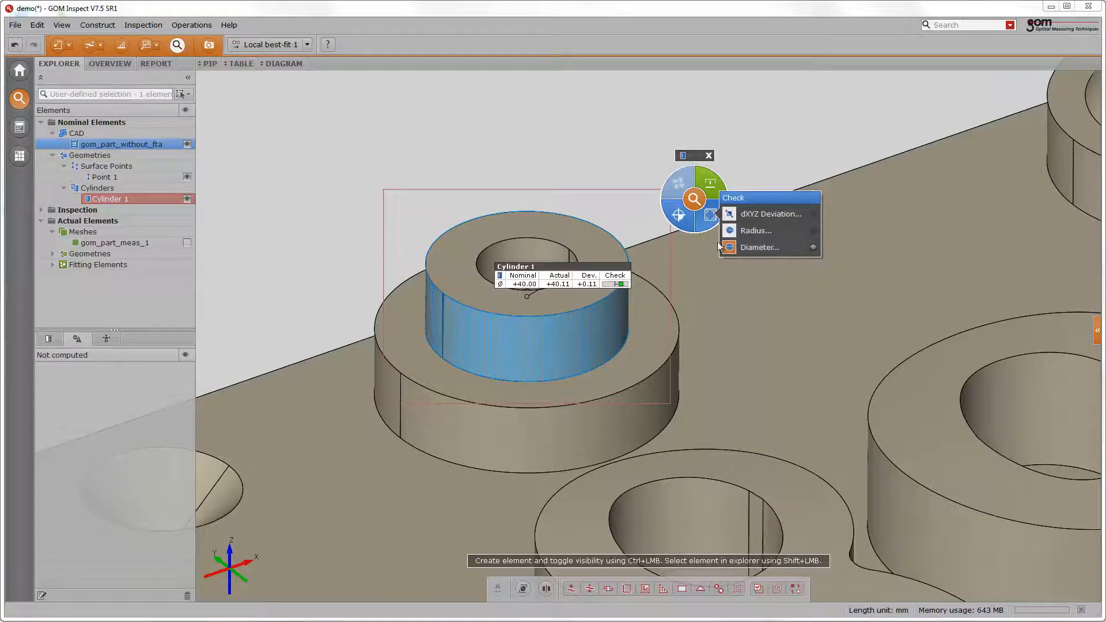
{"action": "left_click", "coordinate": [678, 218]}
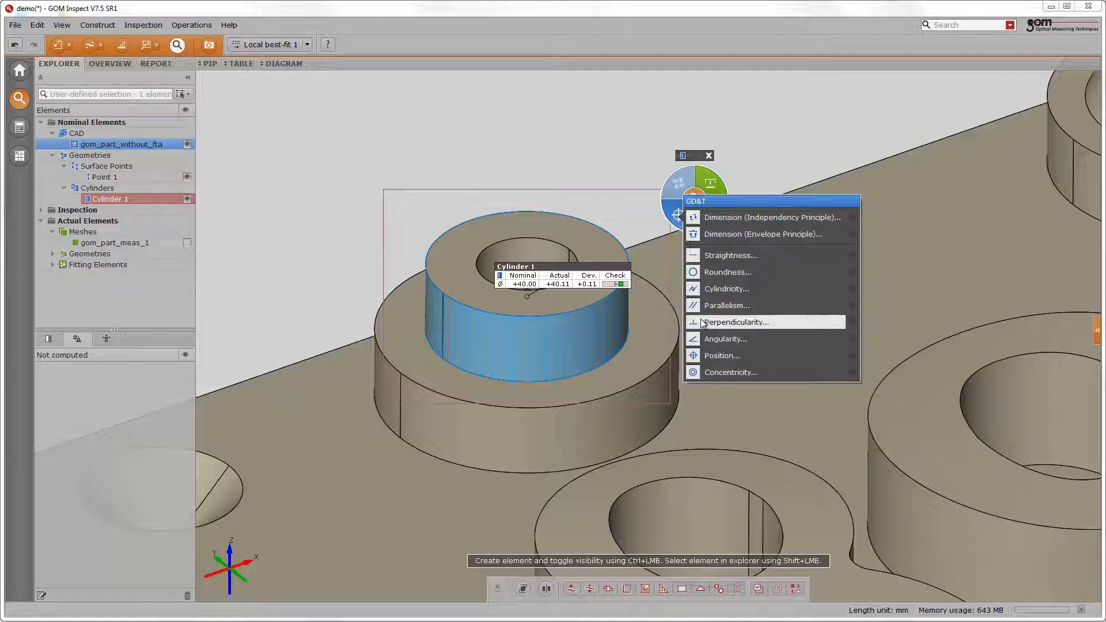
{"action": "left_click", "coordinate": [700, 288]}
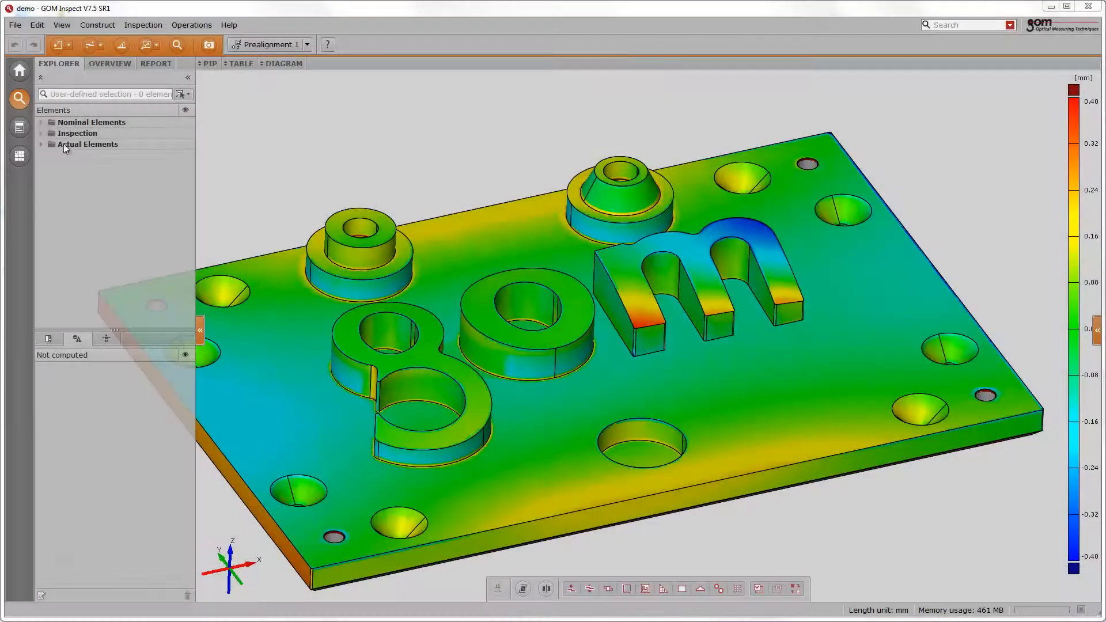
- Open the CAD element's properties and inspect its tolerance settings
{"action": "left_click", "coordinate": [41, 122]}
{"action": "left_click", "coordinate": [69, 134]}
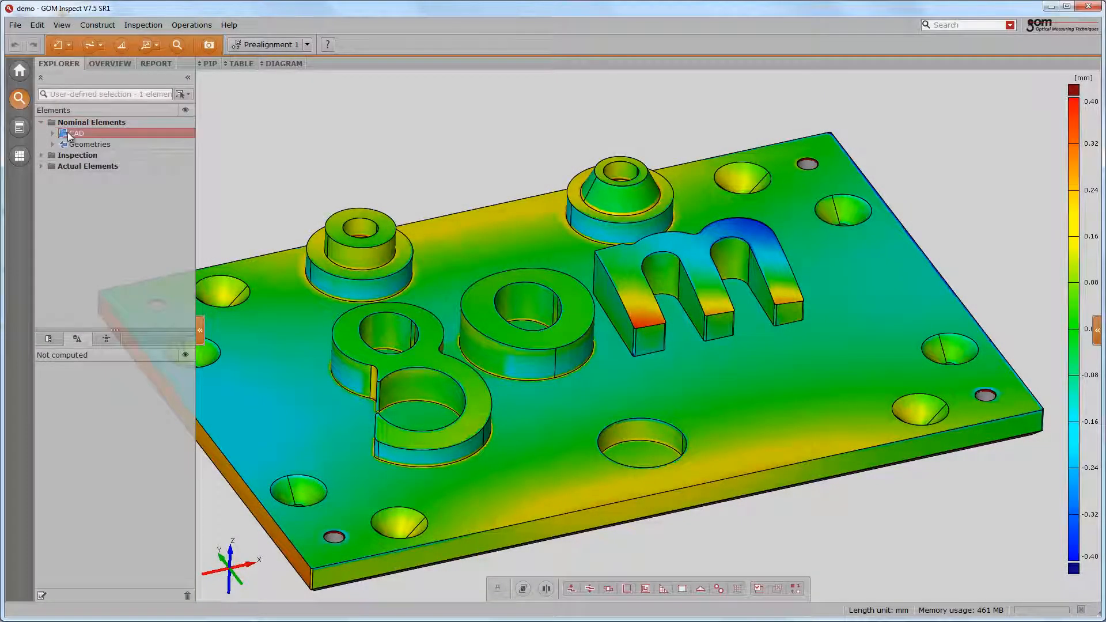
{"action": "double_click", "coordinate": [68, 133]}
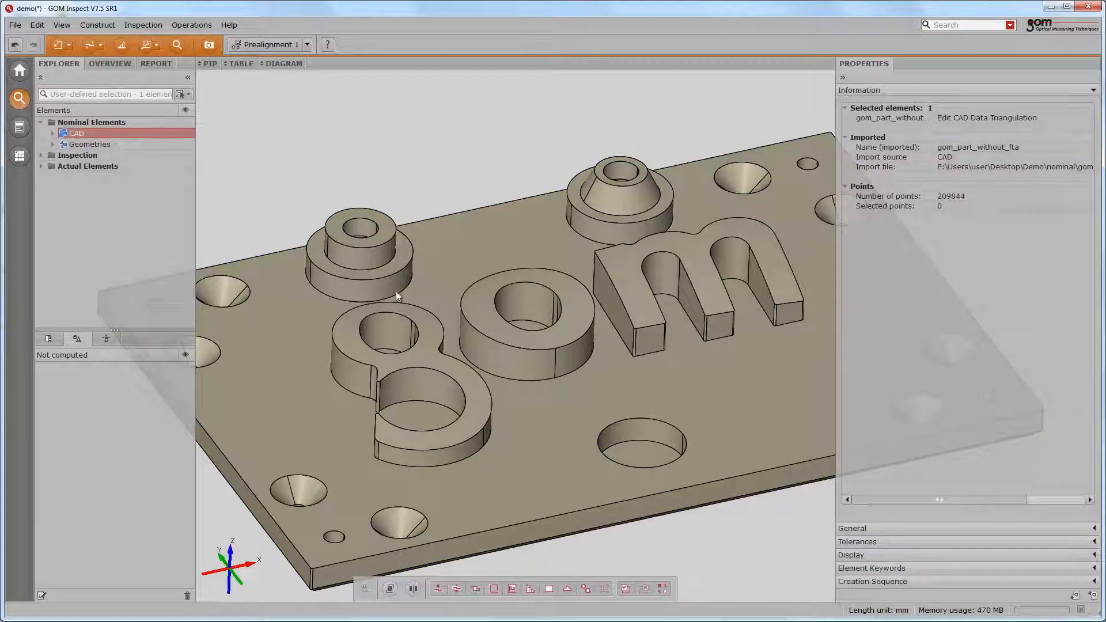
{"action": "left_click", "coordinate": [857, 541]}
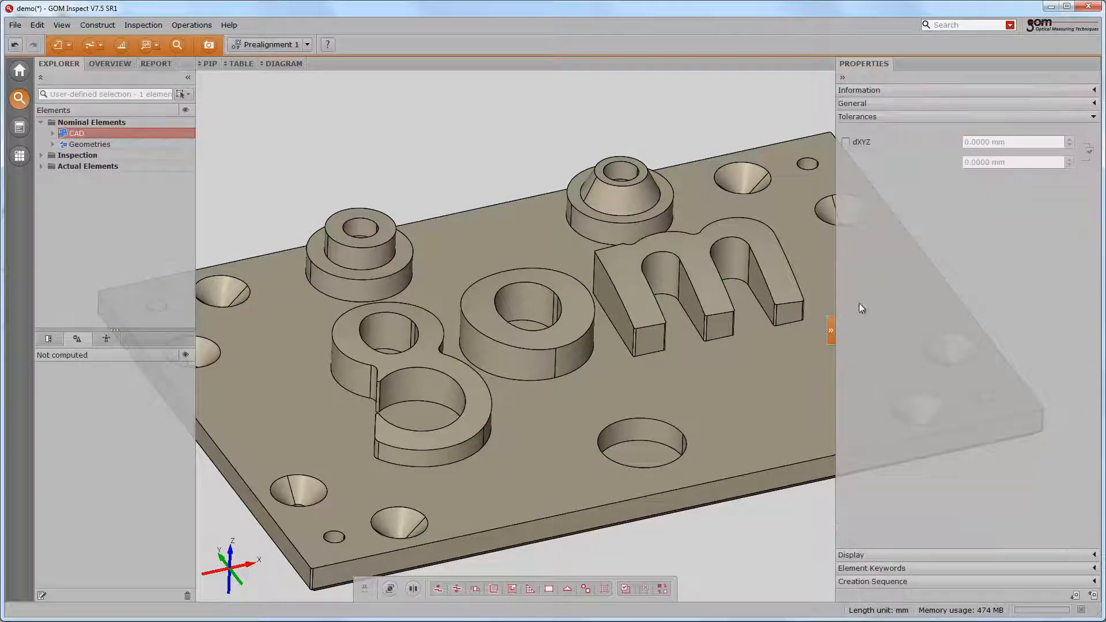
{"action": "left_click", "coordinate": [847, 141]}
{"action": "scroll", "coordinate": [983, 142], "scroll_direction": "up", "scroll_amount": 3}
{"action": "scroll", "coordinate": [983, 142], "scroll_direction": "up", "scroll_amount": 1}
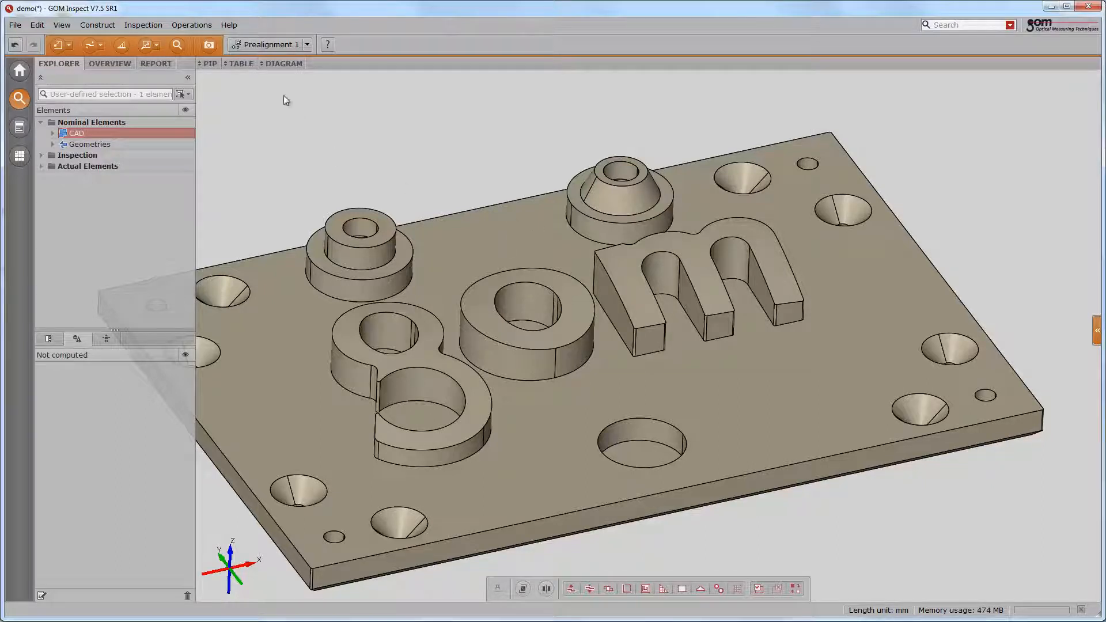
- Using Edit Patches, select the o and m letter patches and set their tolerances to ±0.30 mm
{"action": "left_click", "coordinate": [191, 25]}
{"action": "mouse_move", "coordinate": [199, 58]}
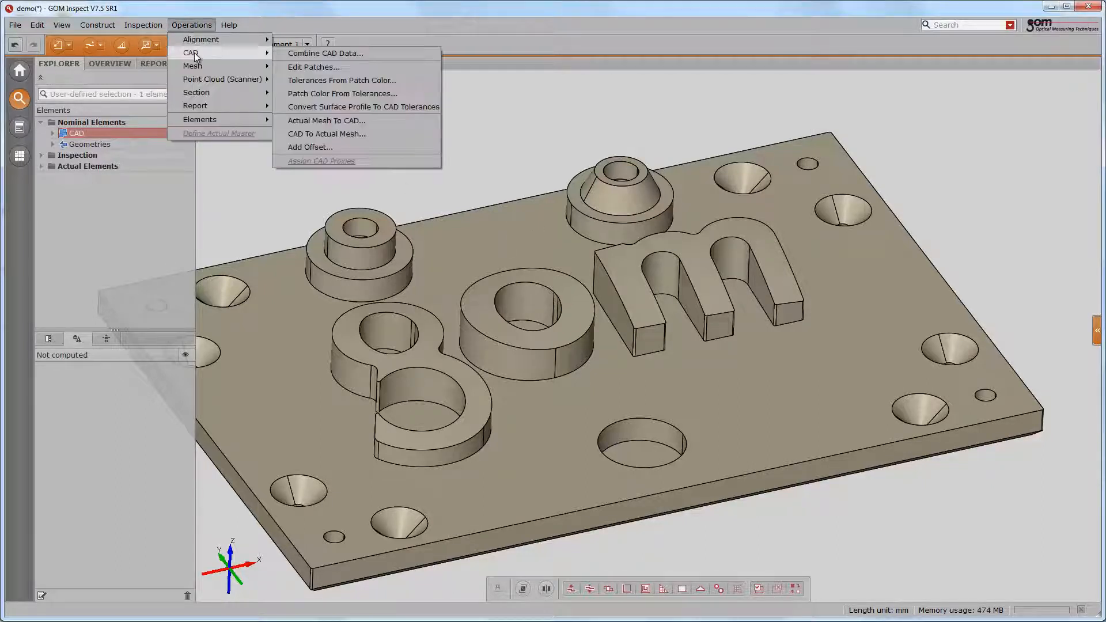
{"action": "left_click", "coordinate": [302, 68]}
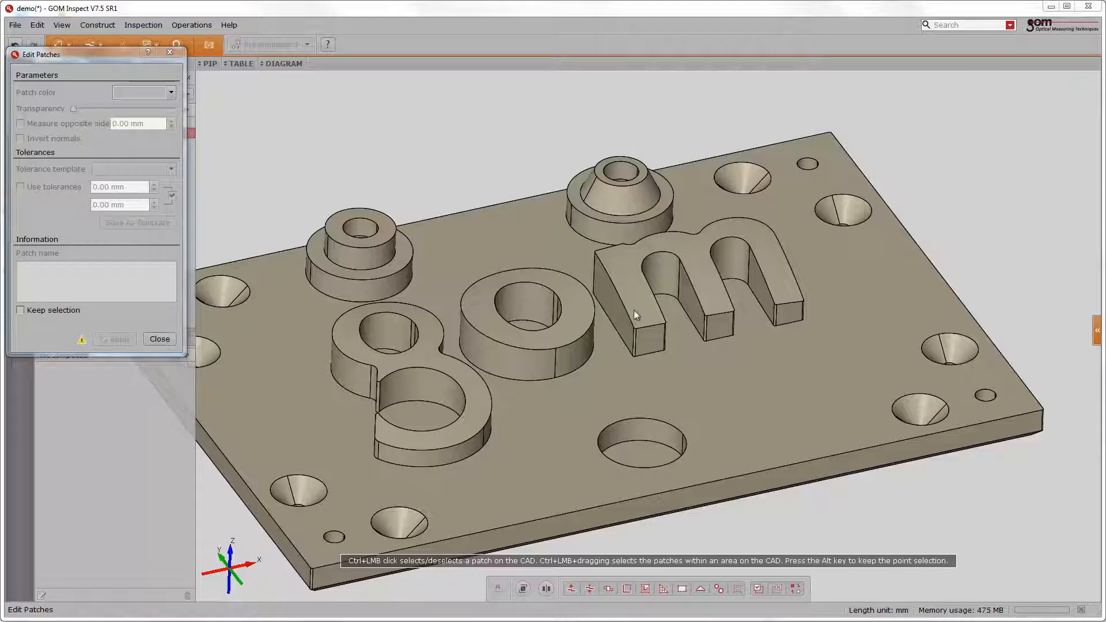
{"action": "left_click", "coordinate": [636, 294], "text": "ctrl"}
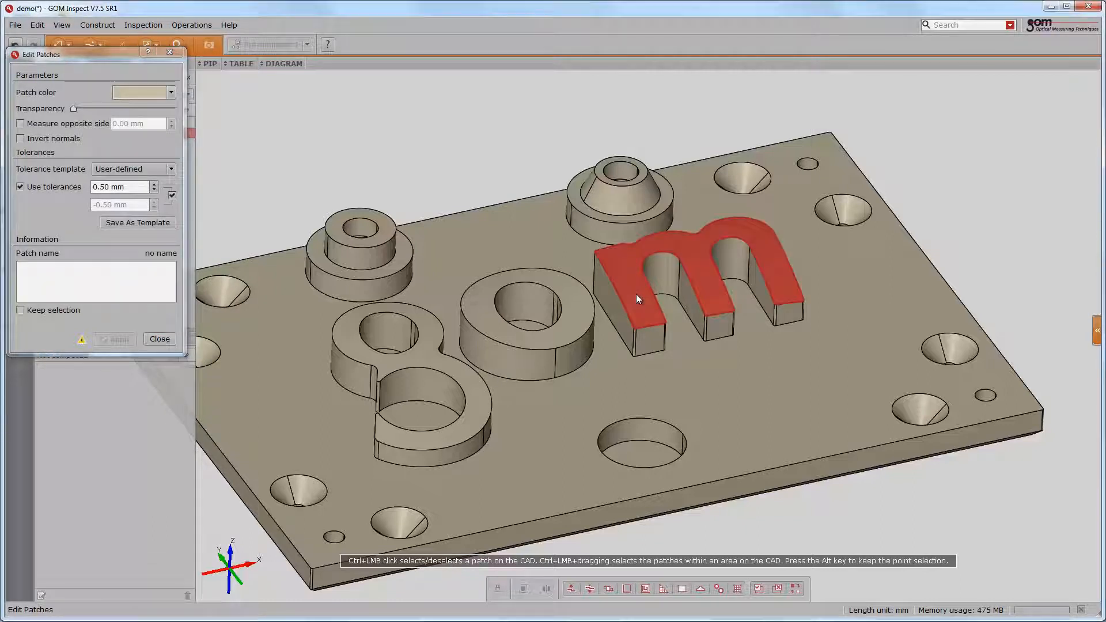
{"action": "left_click", "coordinate": [574, 310], "text": "ctrl"}
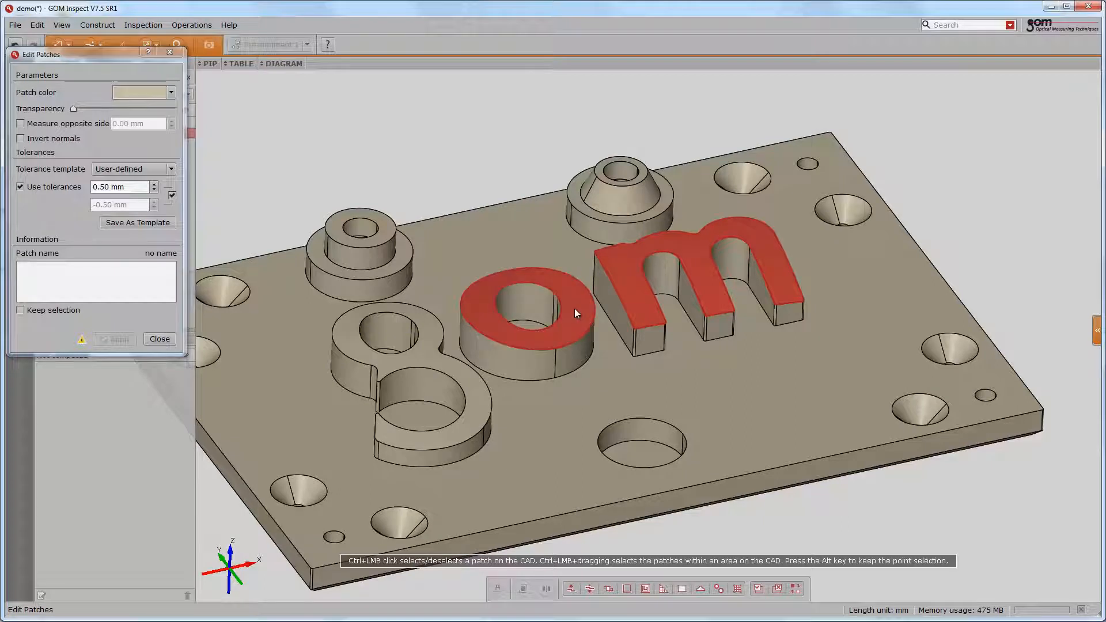
{"action": "left_click", "coordinate": [120, 187]}
{"action": "scroll", "coordinate": [120, 187], "scroll_direction": "down", "scroll_amount": 2}
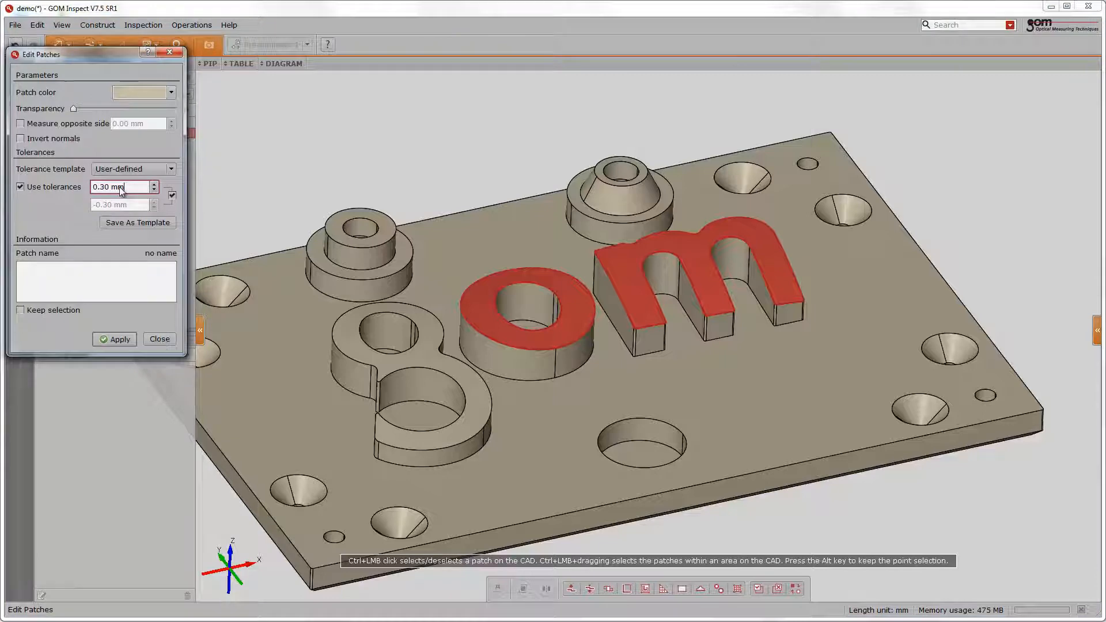
{"action": "left_click", "coordinate": [124, 337]}
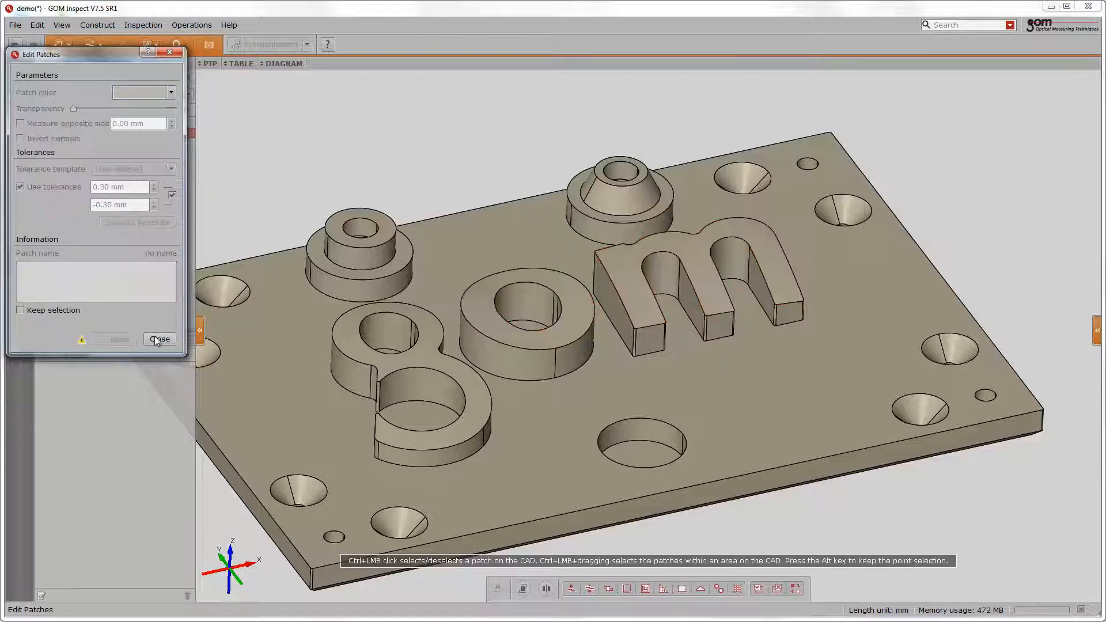
{"action": "left_click", "coordinate": [173, 338]}
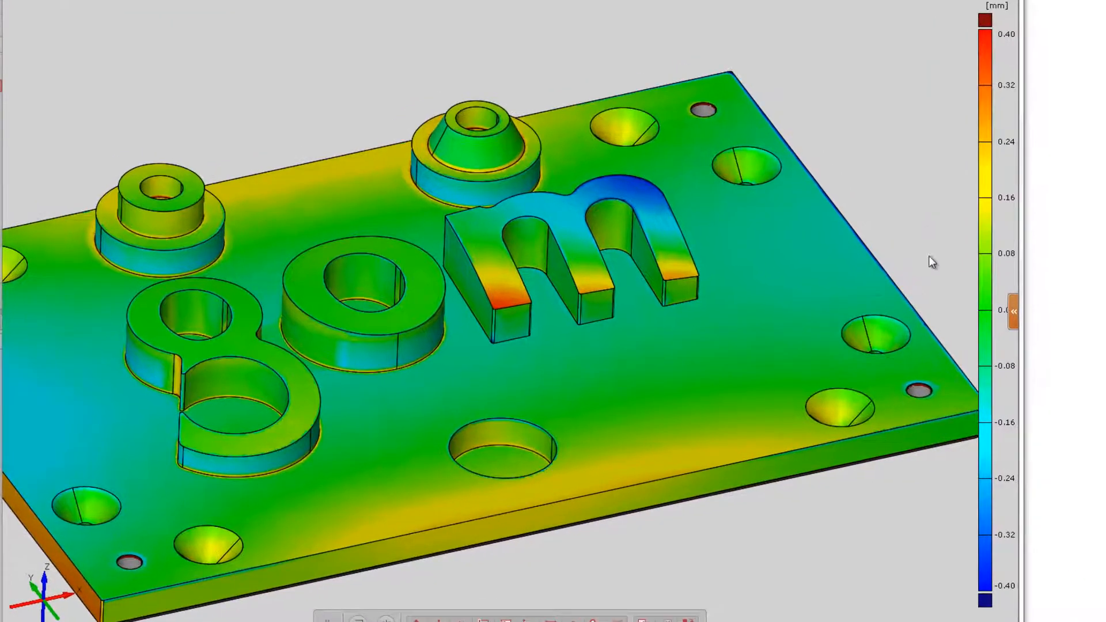
- Switch the color scale to the tolerance legend
{"action": "right_click", "coordinate": [984, 229]}
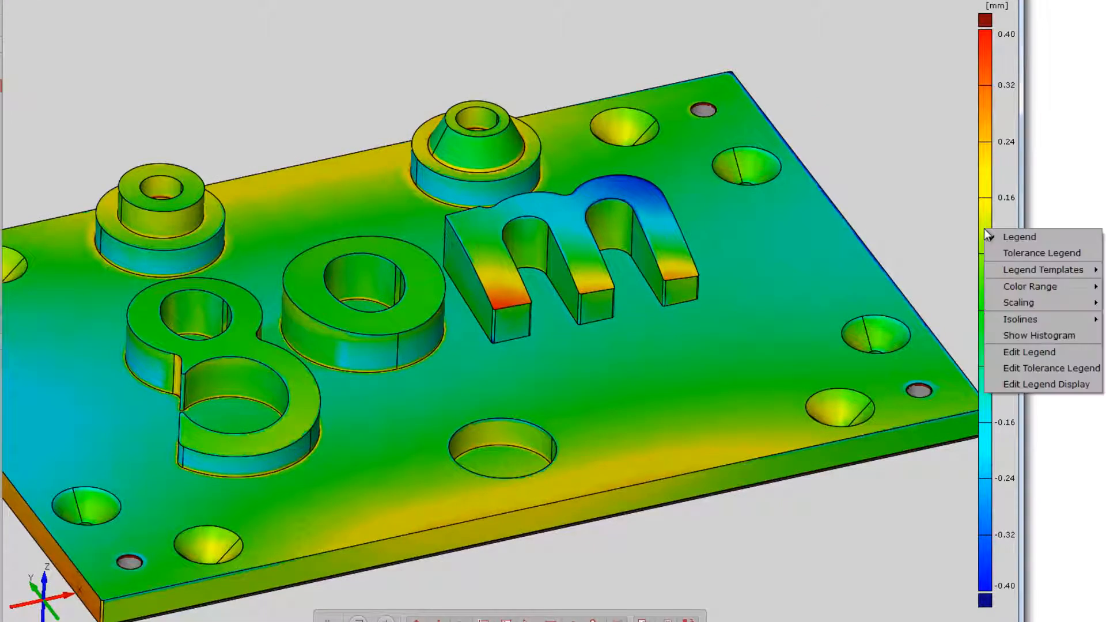
{"action": "left_click", "coordinate": [997, 255]}
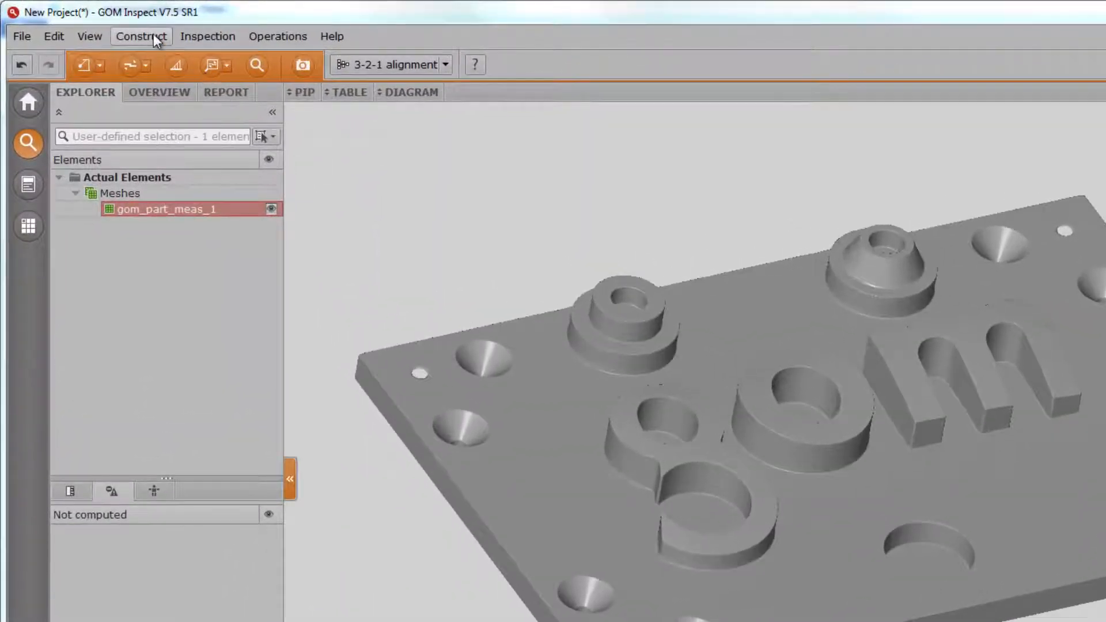
- Start an Outer Disc Caliper and pick its two points on the plate's left and right edge faces
{"action": "left_click", "coordinate": [153, 35]}
{"action": "mouse_move", "coordinate": [202, 408]}
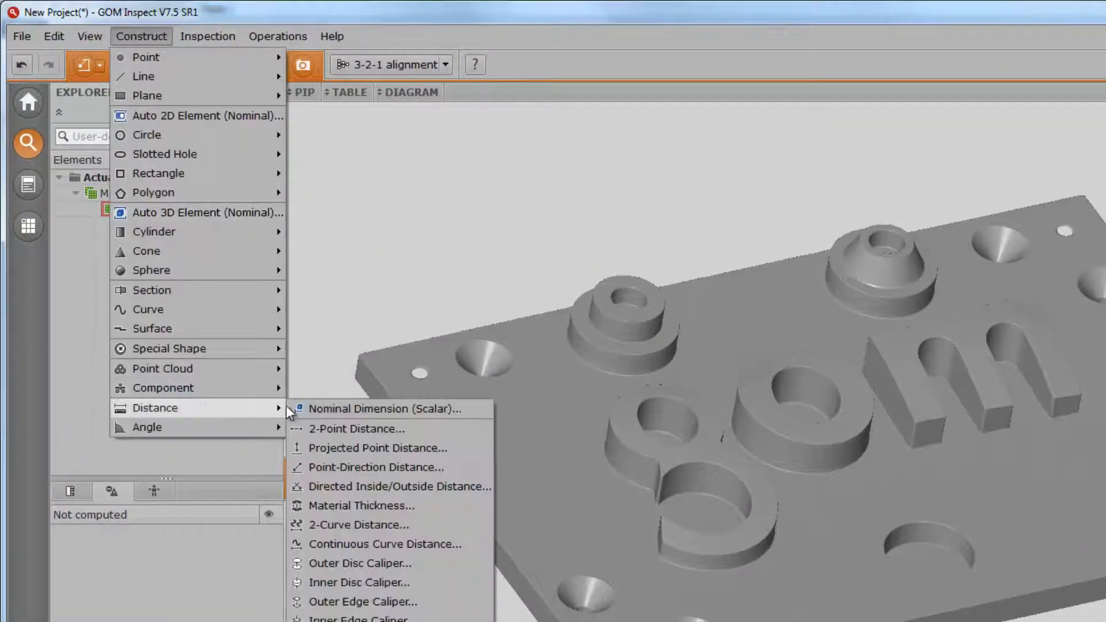
{"action": "left_click", "coordinate": [336, 563]}
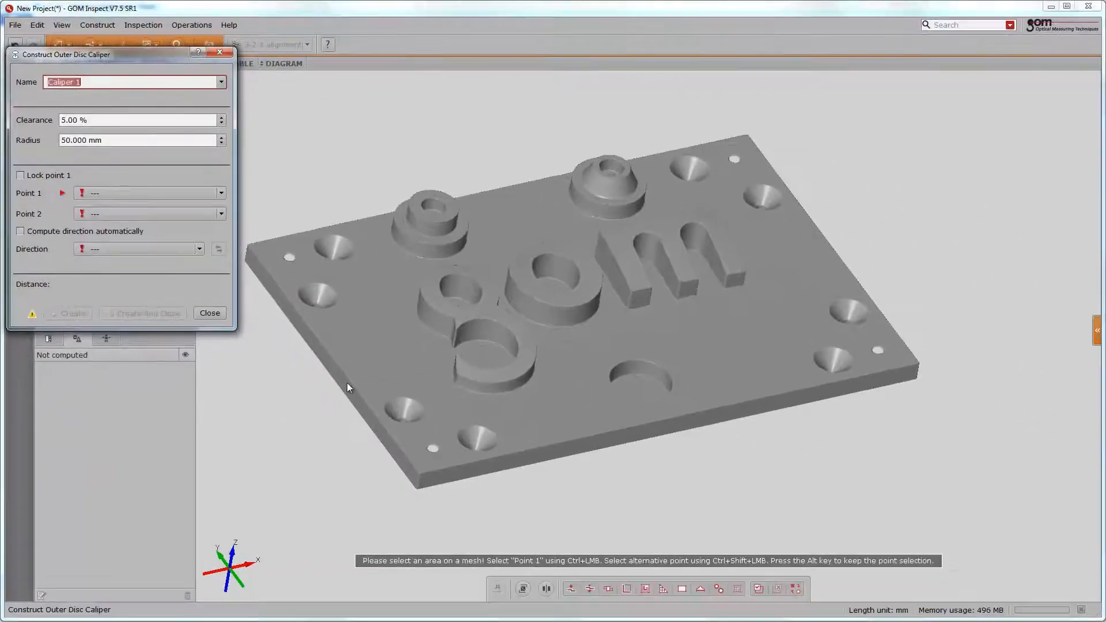
{"action": "left_click", "coordinate": [346, 382], "text": "ctrl"}
{"action": "left_click_drag", "start_coordinate": [533, 369], "coordinate": [810, 317]}
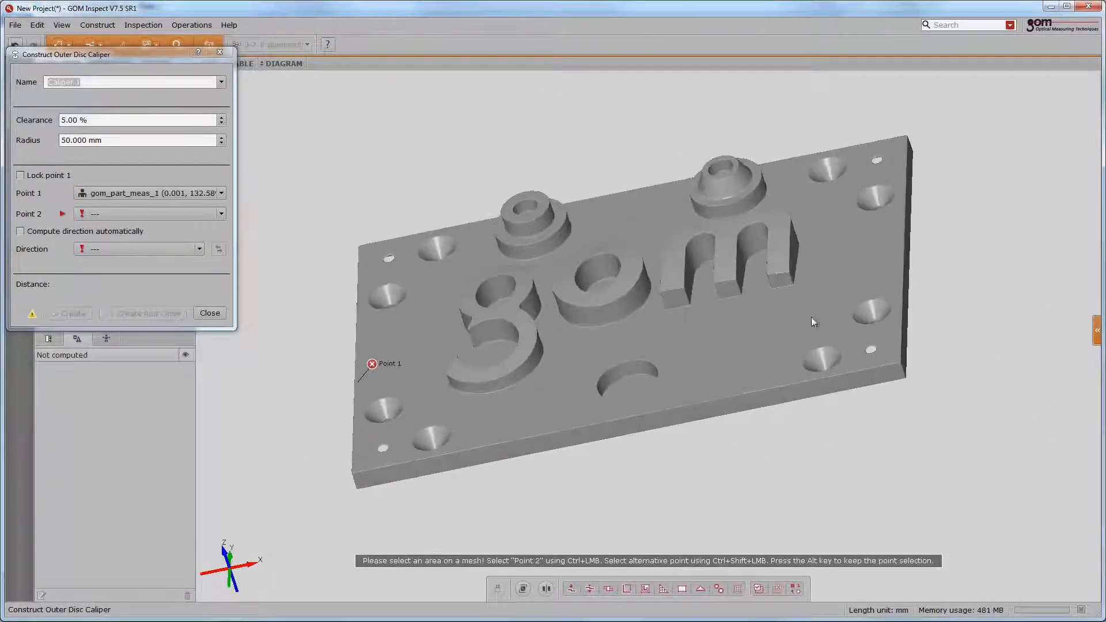
{"action": "left_click", "coordinate": [908, 270], "text": "ctrl"}
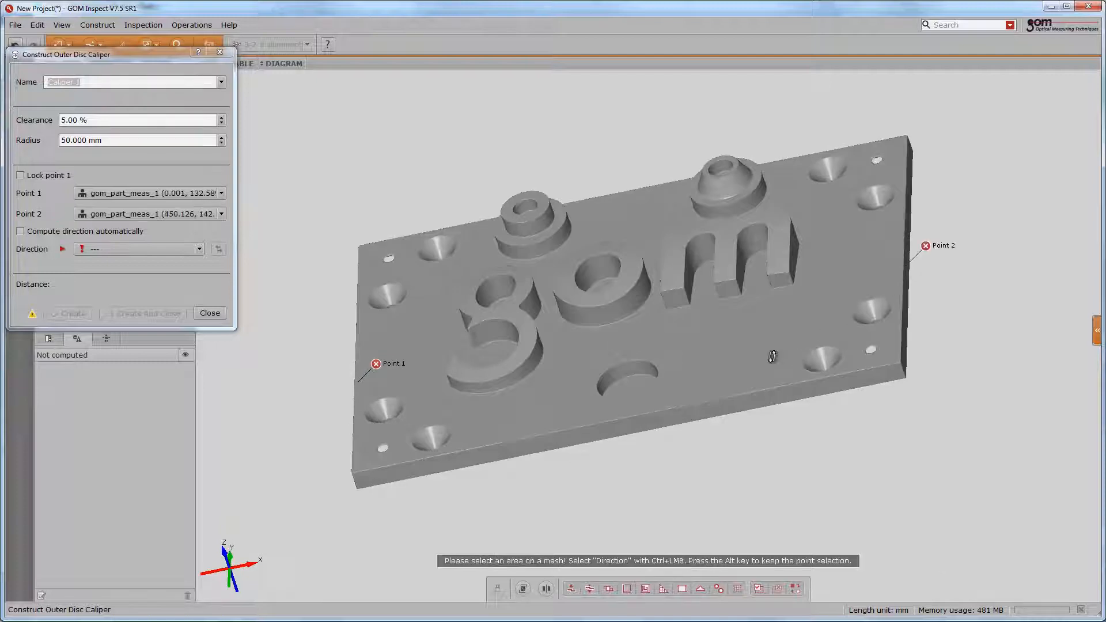
{"action": "left_click_drag", "start_coordinate": [772, 357], "coordinate": [786, 356]}
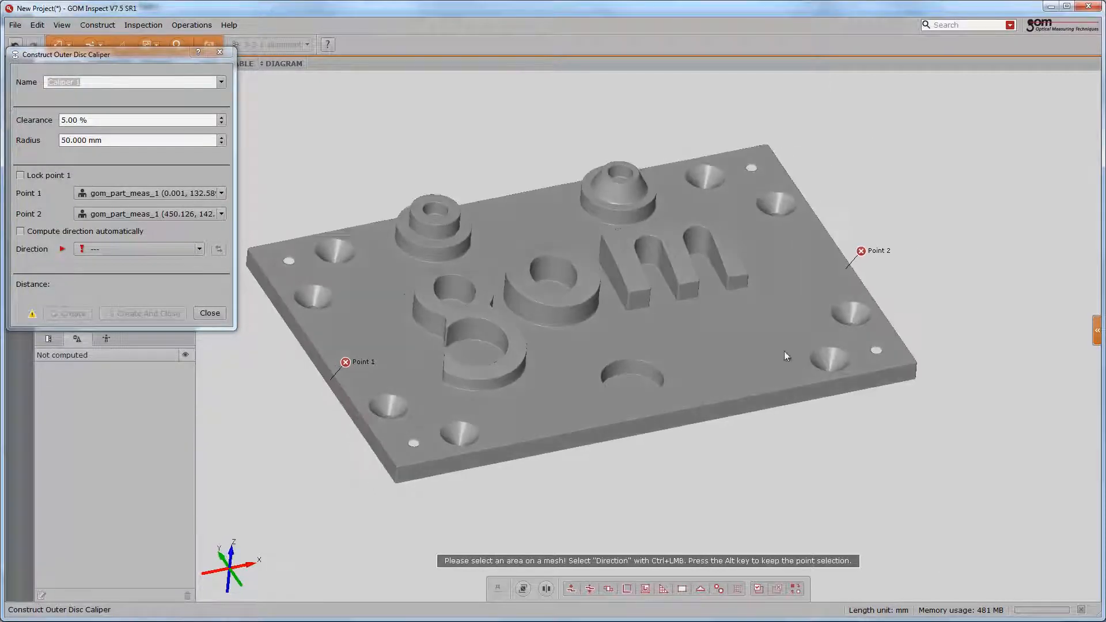
- Set the caliper direction to X+ and create the caliper
{"action": "left_click", "coordinate": [175, 250]}
{"action": "left_click", "coordinate": [156, 285]}
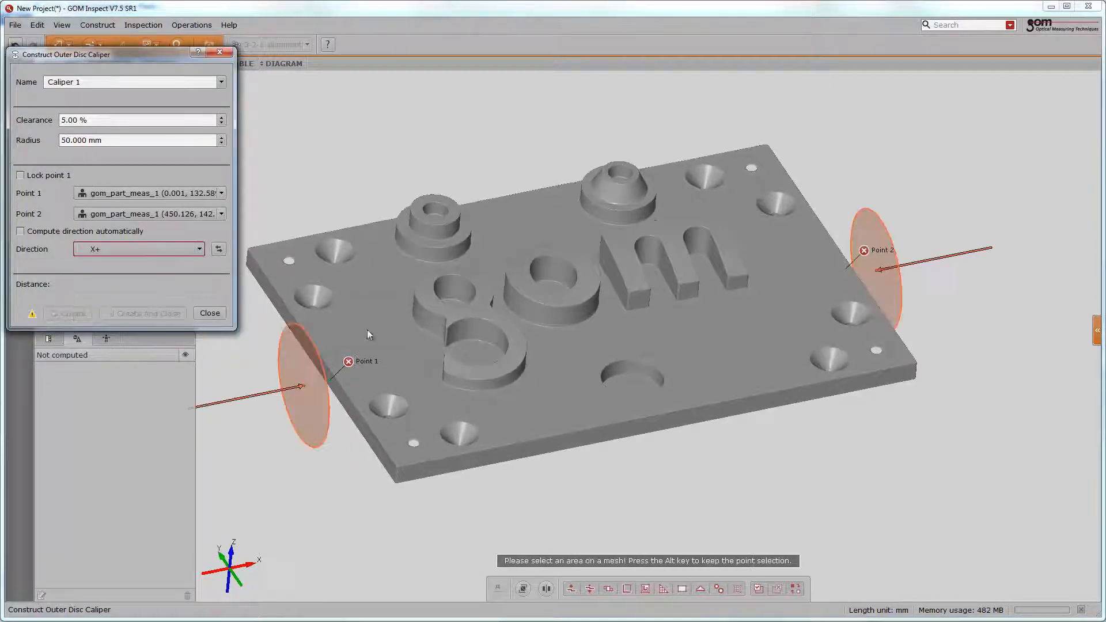
{"action": "right_click", "coordinate": [438, 285]}
{"action": "left_click", "coordinate": [461, 291]}
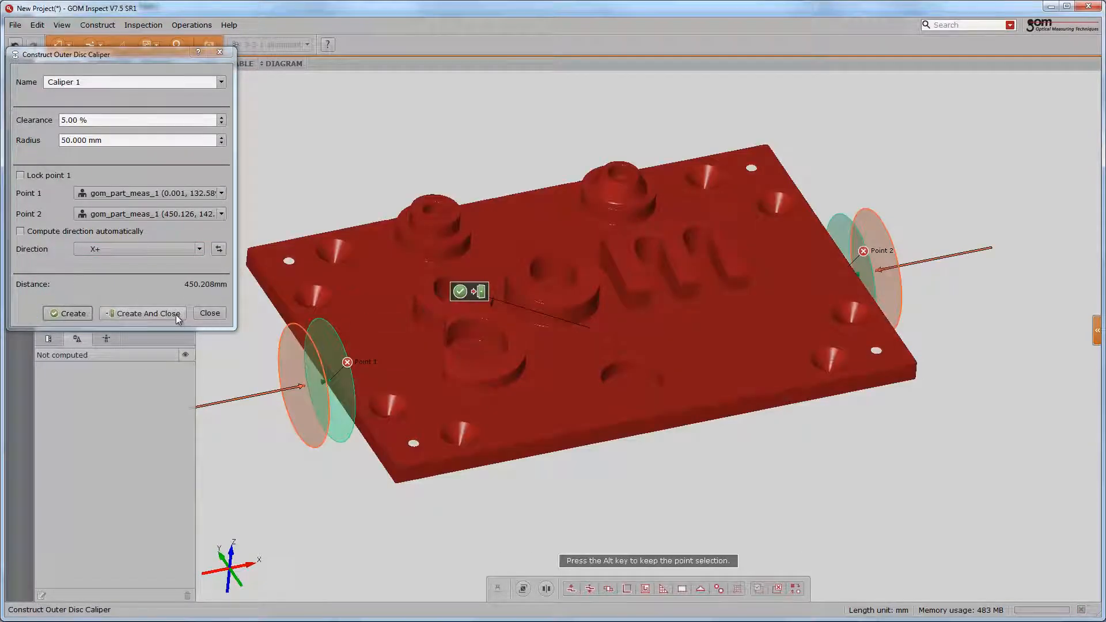
{"action": "left_click", "coordinate": [175, 315]}
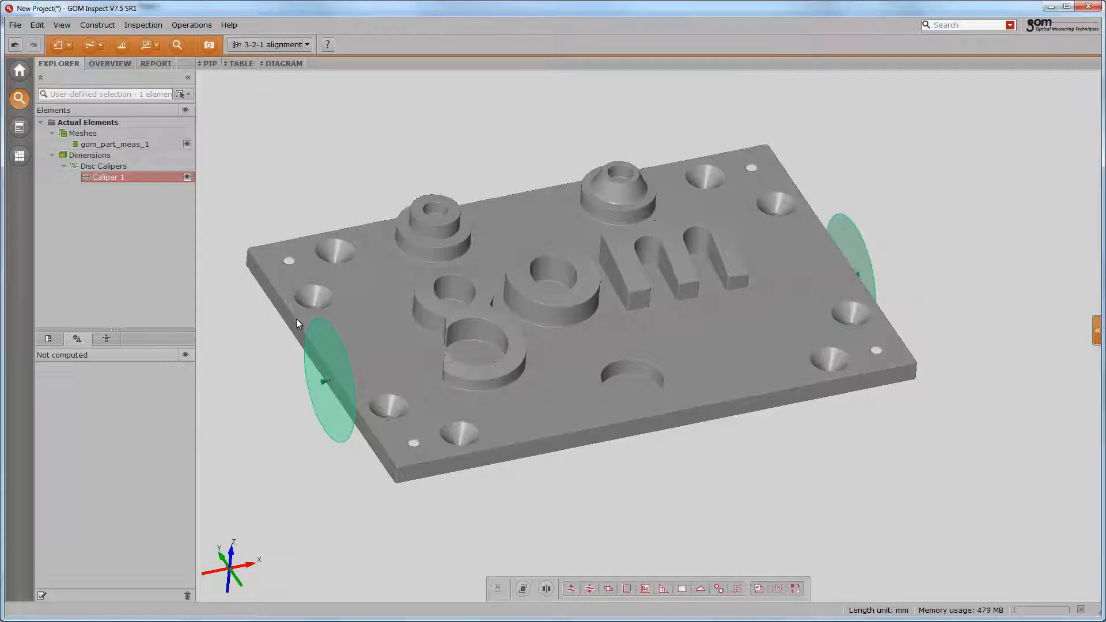
- Add an X distance check to the caliper with a nominal distance of 450 mm
{"action": "middle_click", "coordinate": [547, 318]}
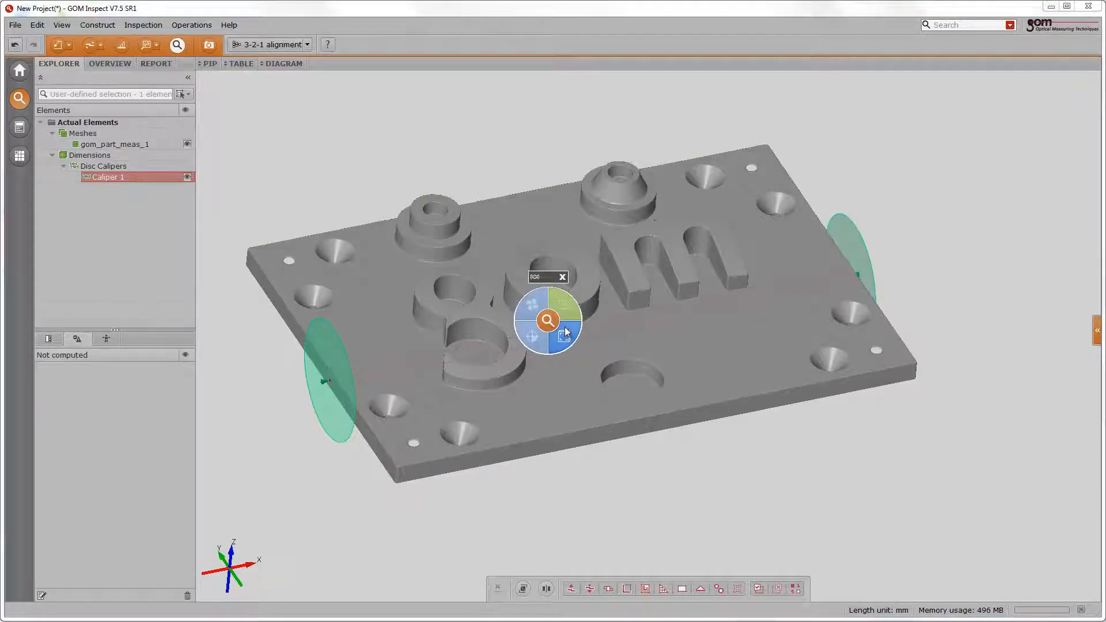
{"action": "left_click", "coordinate": [566, 332]}
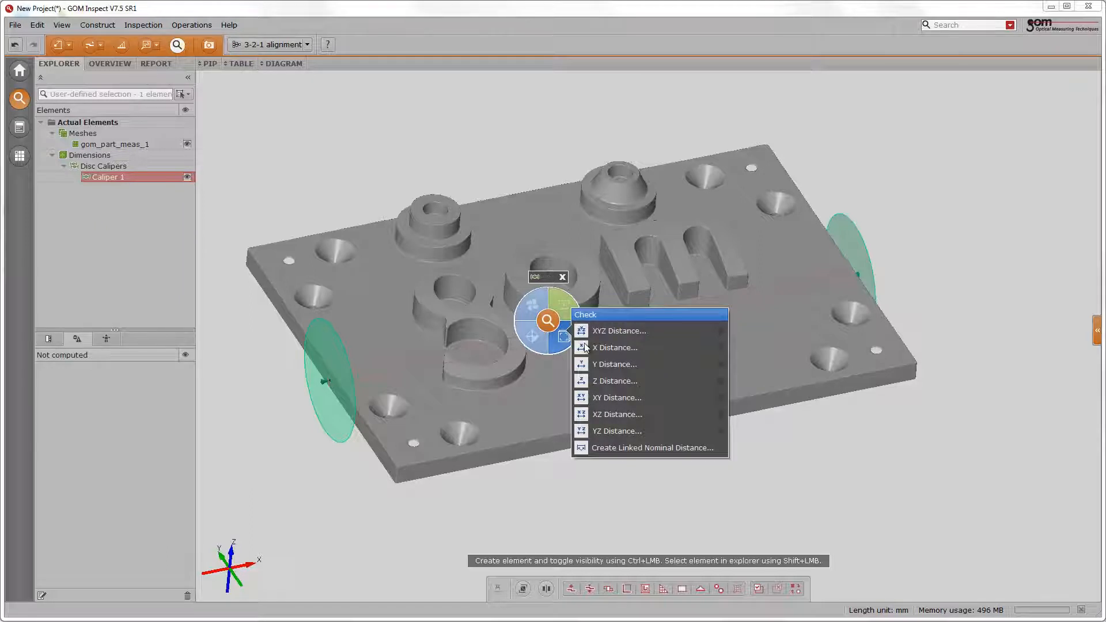
{"action": "left_click", "coordinate": [583, 345]}
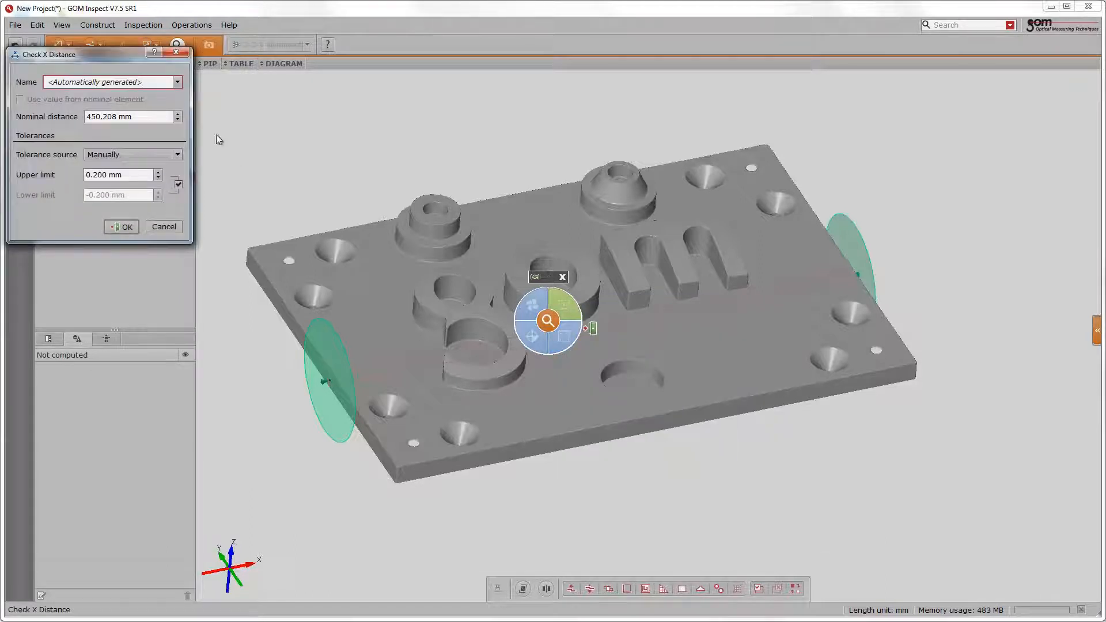
{"action": "left_click", "coordinate": [117, 117]}
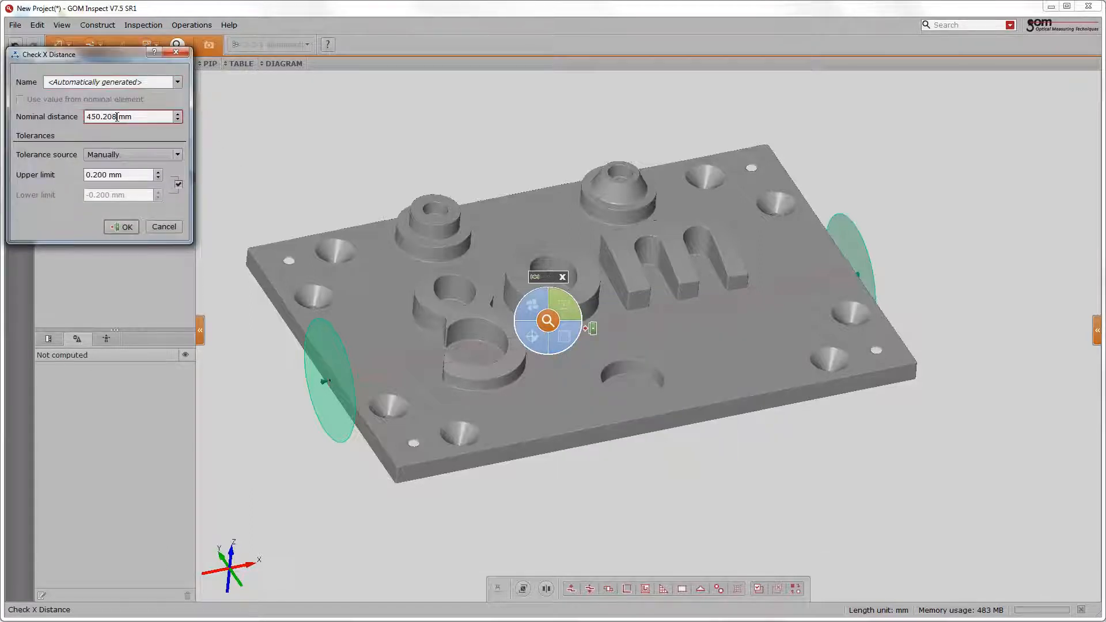
{"action": "key", "text": "BackSpace"}
{"action": "key", "text": "BackSpace"}
{"action": "key", "text": "BackSpace"}
{"action": "key", "text": "BackSpace"}
{"action": "left_click", "coordinate": [120, 227]}
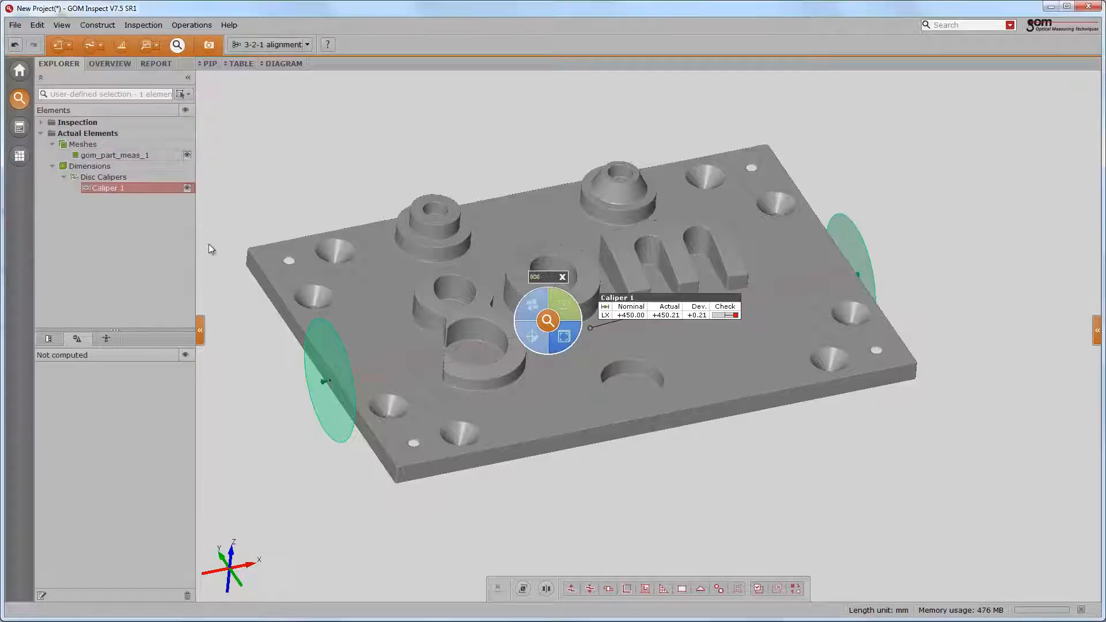